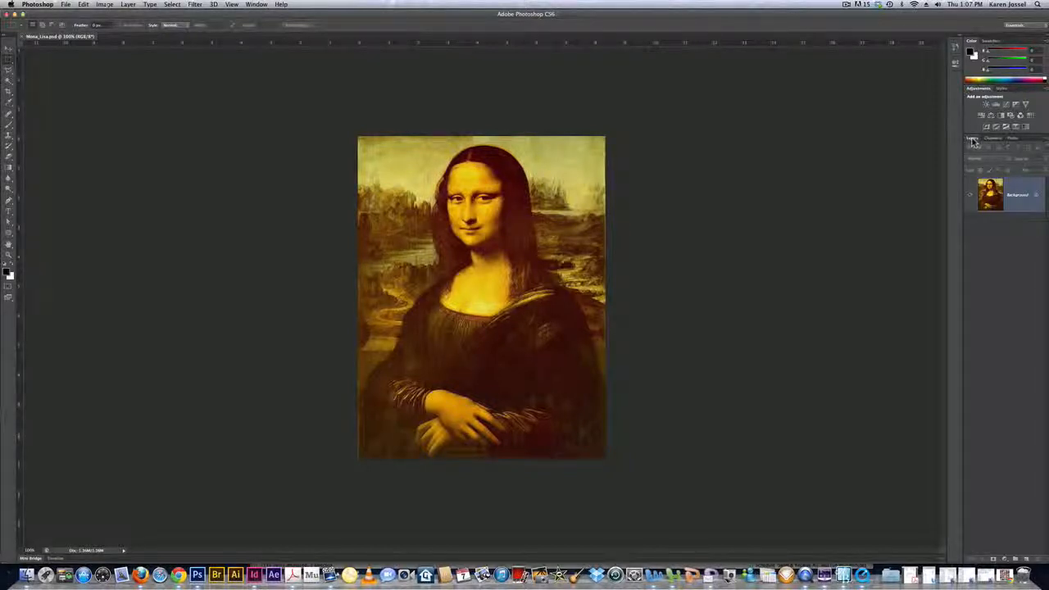
# - Float the Layers and Channels panels beside the painting and enlarge them to show the layer and all color channels
pyautogui.moveTo(973, 141); pyautogui.dragTo(673, 62)
pyautogui.moveTo(747, 489); pyautogui.dragTo(777, 397)
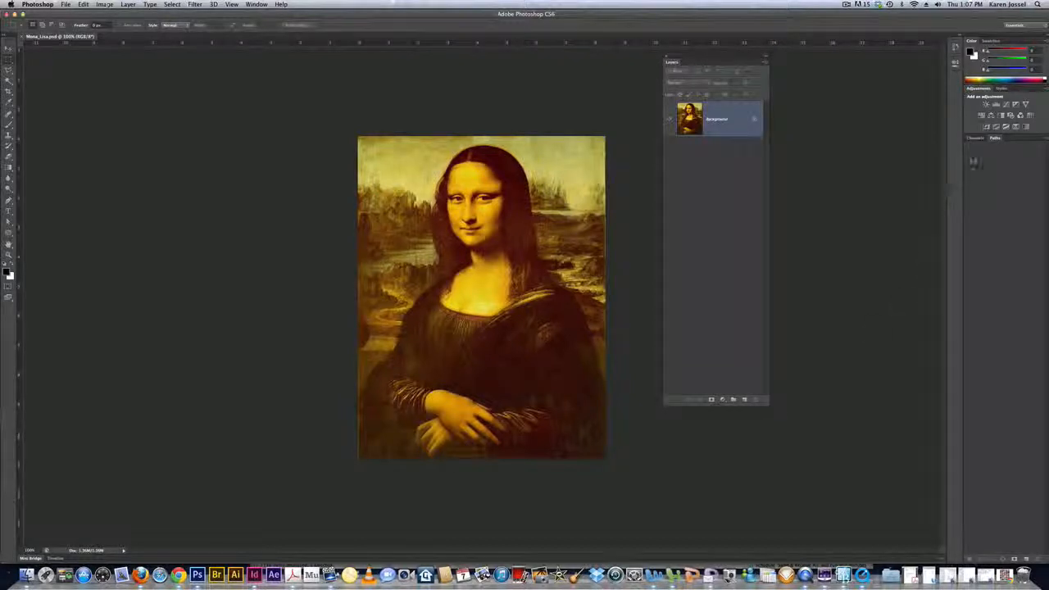
pyautogui.moveTo(975, 139); pyautogui.dragTo(794, 59)
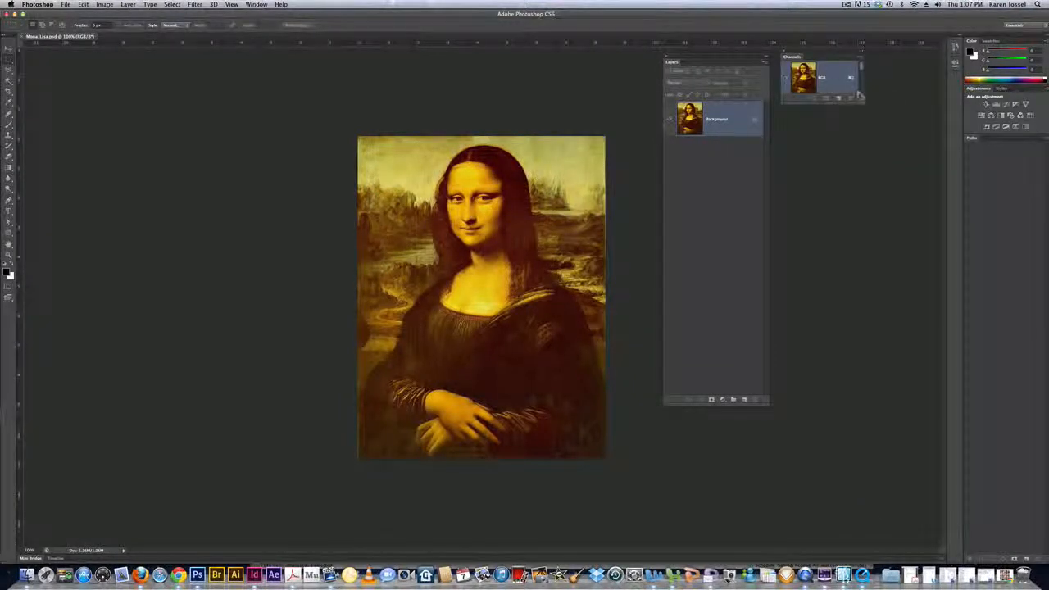
pyautogui.moveTo(859, 98); pyautogui.dragTo(875, 400)
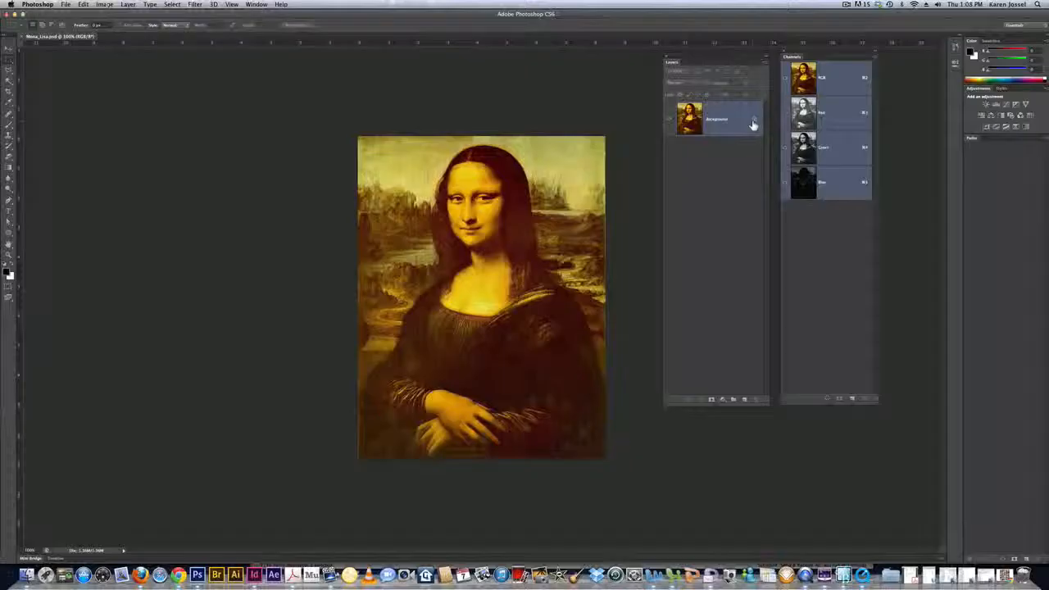
# - Convert the locked Background into a regular layer named mona
pyautogui.doubleClick(736, 127)
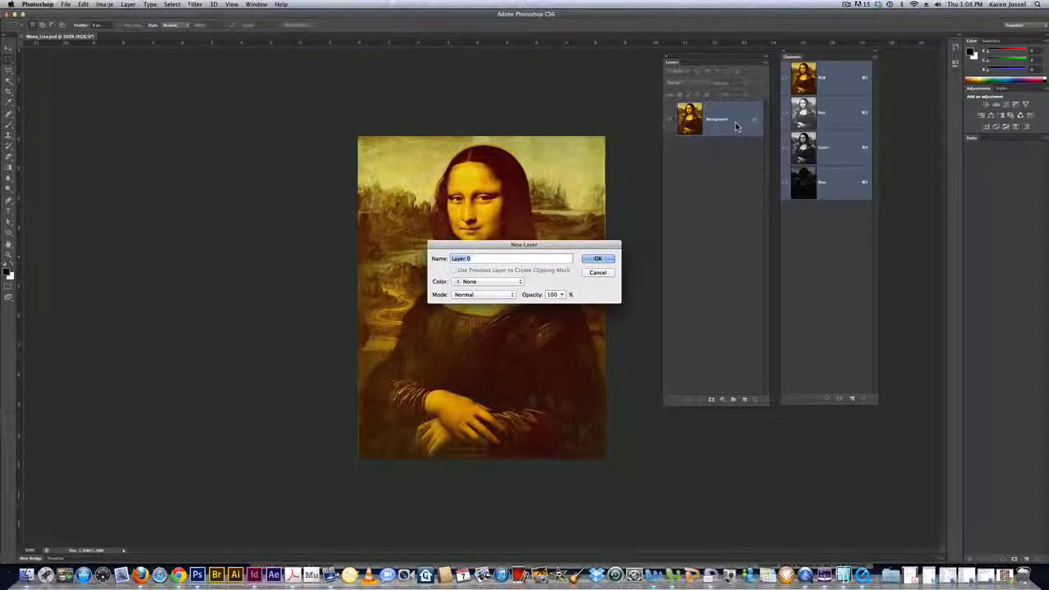
pyautogui.write('mona')
pyautogui.press('Return')
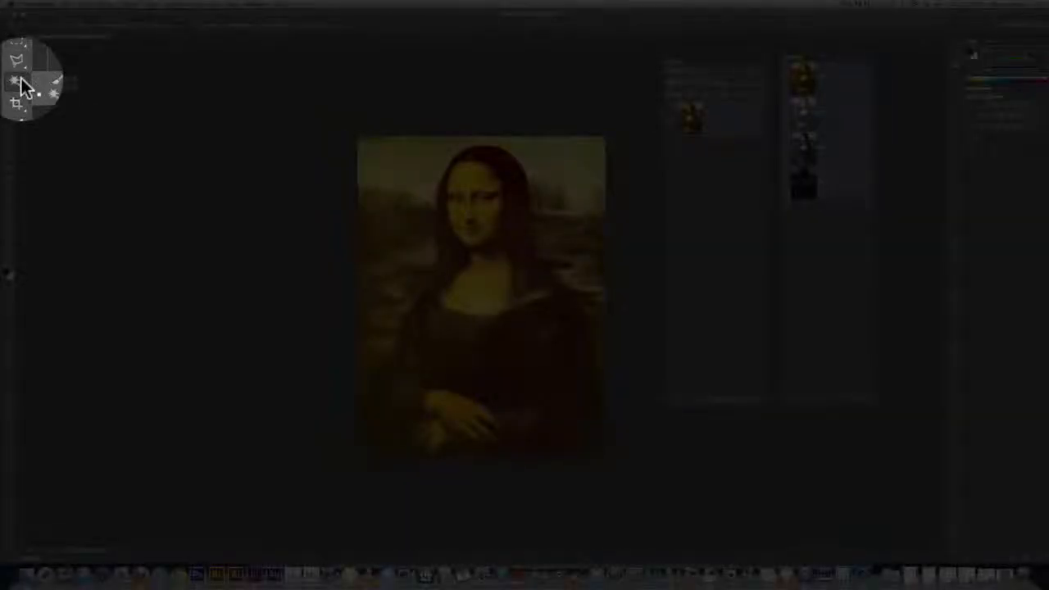
# - Use Quick Selection with a reduced brush size to select the sky and the landscape along the figure's right side
pyautogui.click(22, 81)
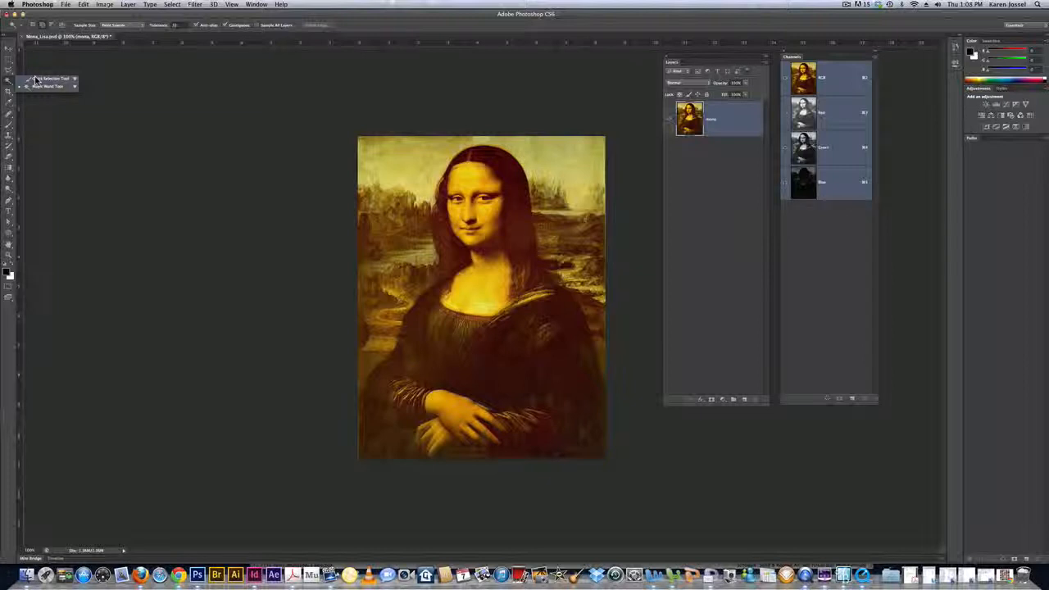
pyautogui.click(37, 79)
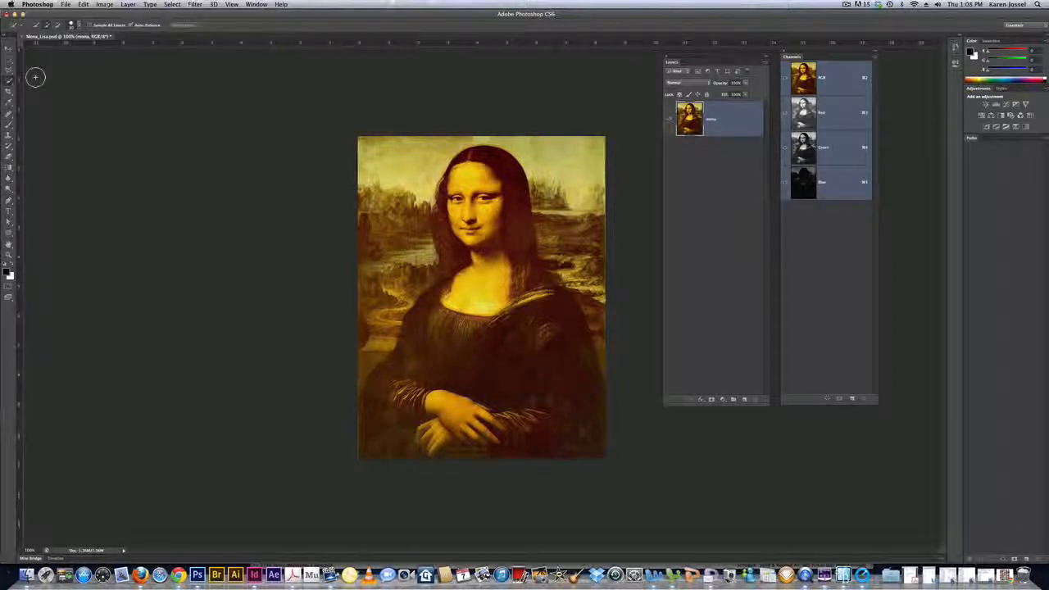
pyautogui.click(79, 26)
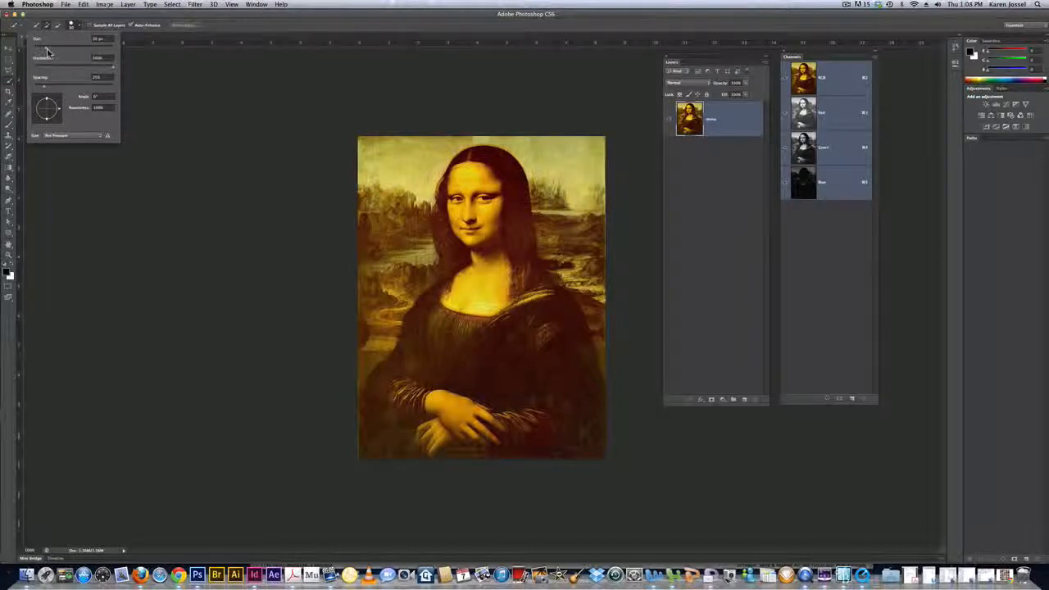
pyautogui.moveTo(47, 50); pyautogui.dragTo(38, 53)
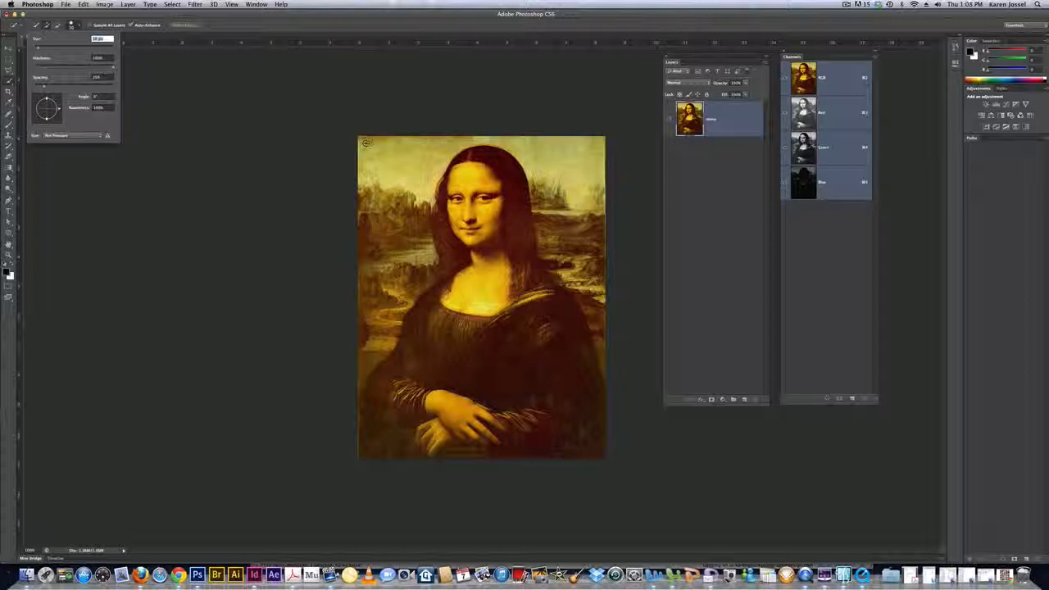
pyautogui.click(365, 144)
pyautogui.moveTo(396, 175)
pyautogui.mouseDown()
pyautogui.moveTo(420, 182)
pyautogui.moveTo(455, 146)
pyautogui.moveTo(534, 152)
pyautogui.moveTo(569, 189)
pyautogui.moveTo(569, 253)
pyautogui.moveTo(557, 221)
pyautogui.moveTo(545, 219)
pyautogui.moveTo(545, 248)
pyautogui.moveTo(537, 222)
pyautogui.moveTo(600, 300)
pyautogui.mouseUp()
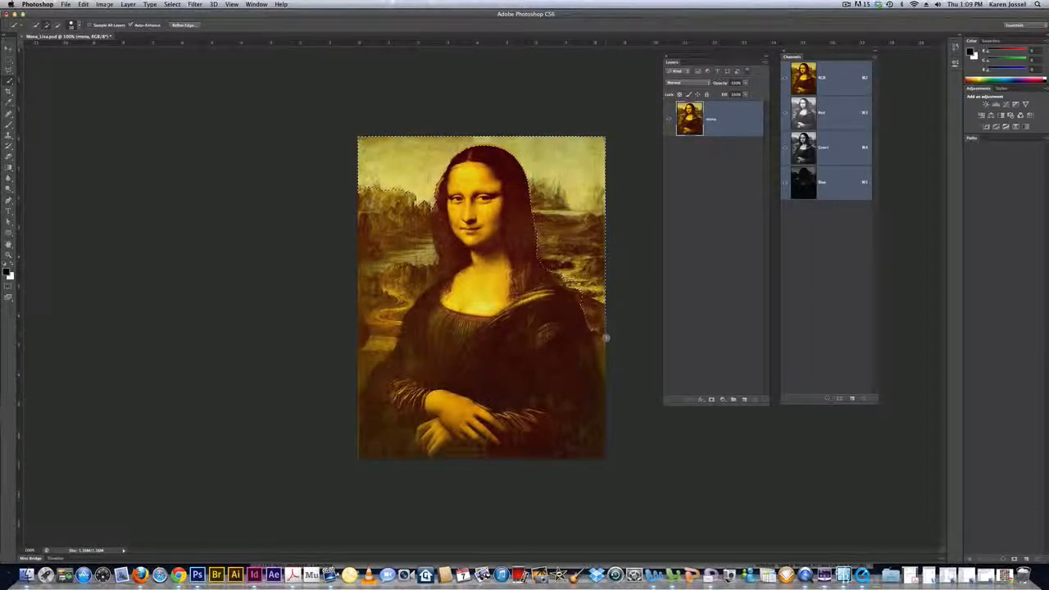
pyautogui.moveTo(607, 338); pyautogui.dragTo(607, 376)
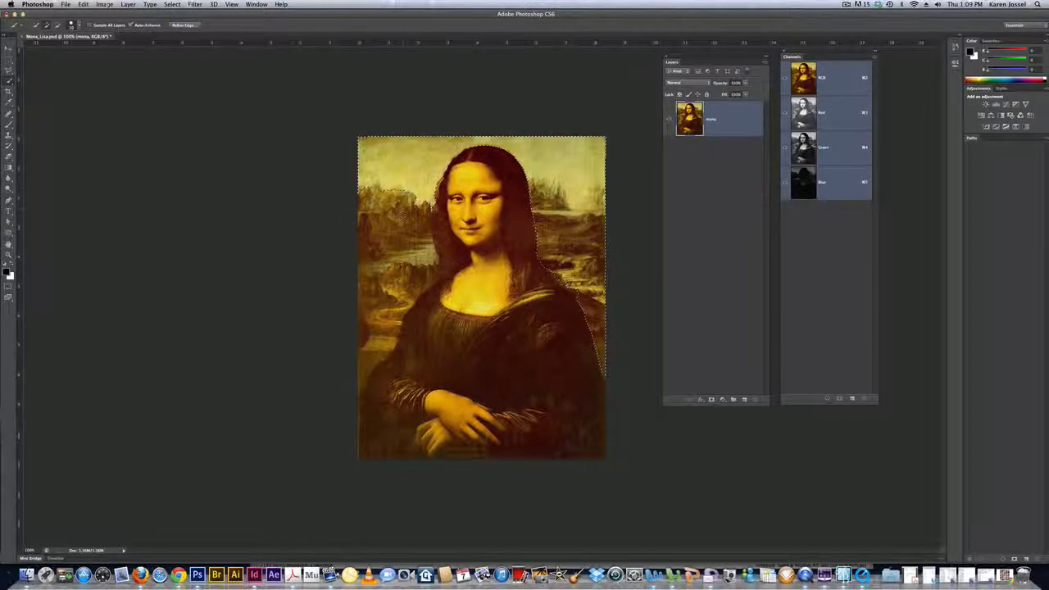
# - Extend the quick selection over the landscape left of the figure, undoing strokes that spill into her neck and chest
pyautogui.moveTo(403, 216)
pyautogui.mouseDown()
pyautogui.moveTo(407, 256)
pyautogui.moveTo(428, 245)
pyautogui.moveTo(431, 277)
pyautogui.mouseUp()
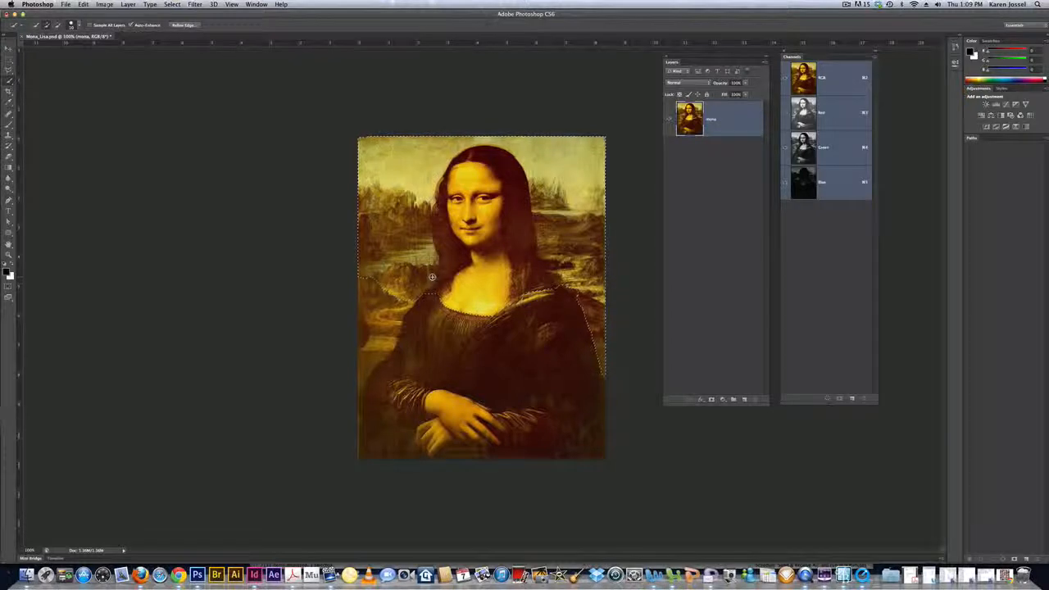
pyautogui.press('super+z')
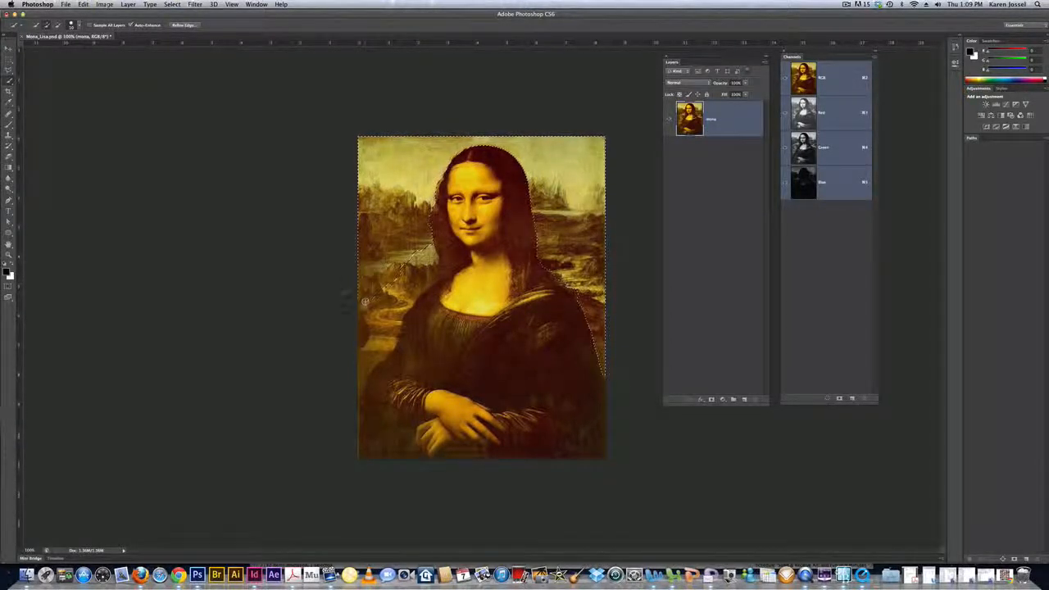
pyautogui.moveTo(362, 296); pyautogui.dragTo(363, 375)
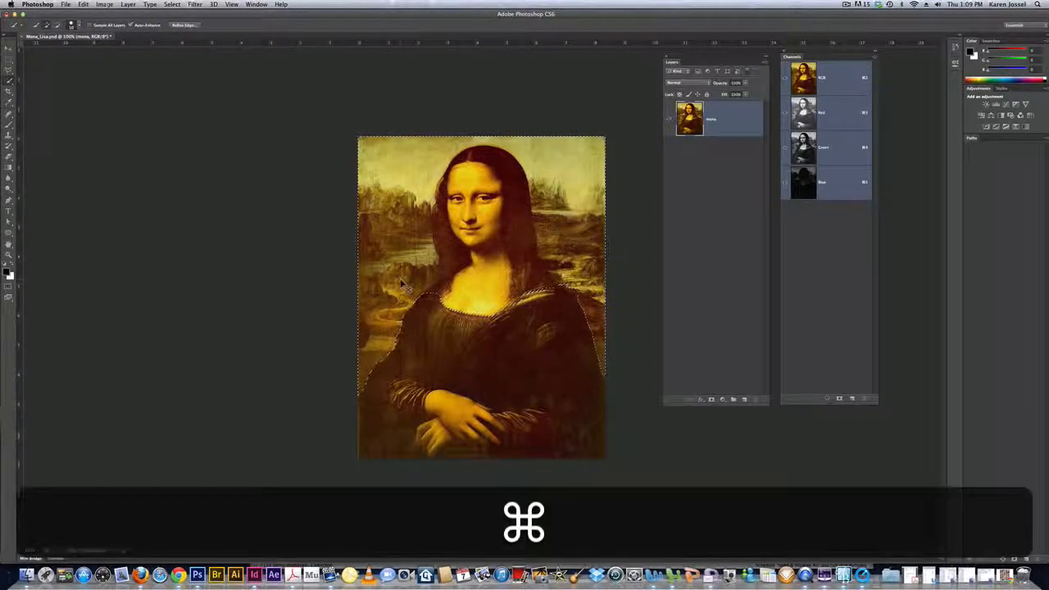
pyautogui.press('super+z')
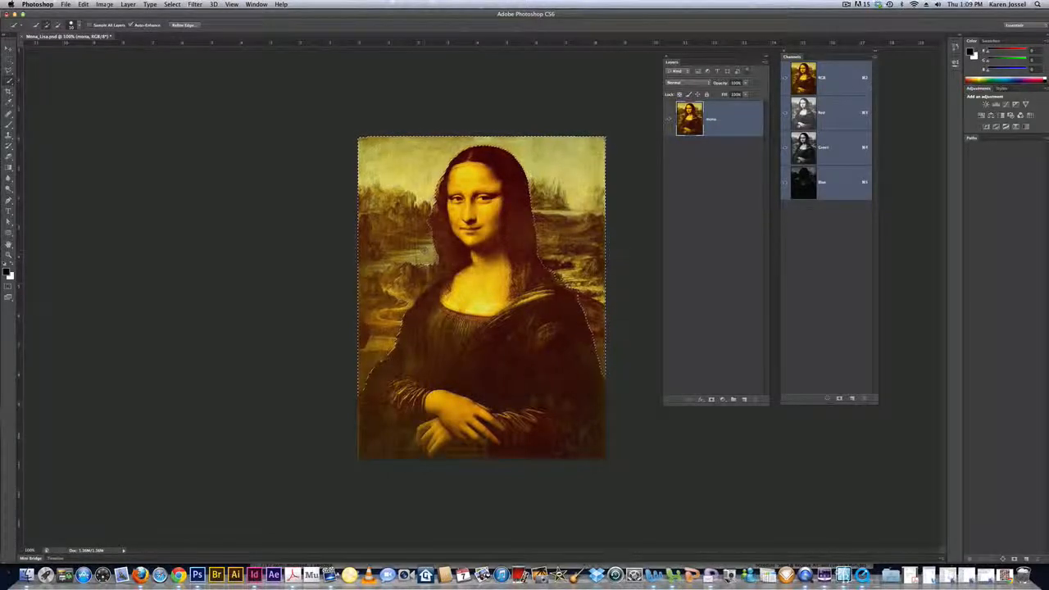
pyautogui.press('super+z')
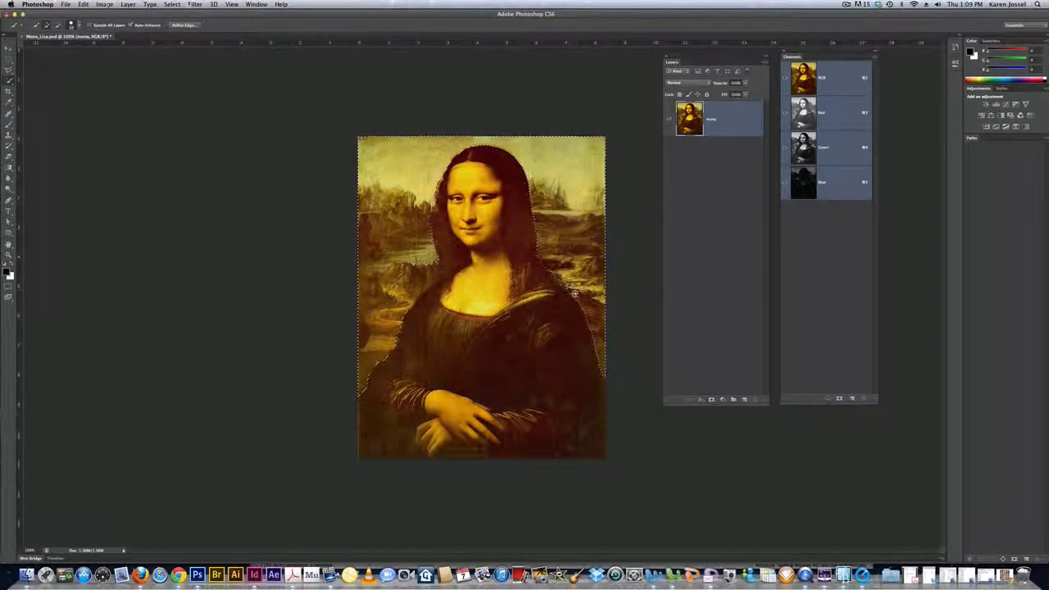
pyautogui.press('super+z')
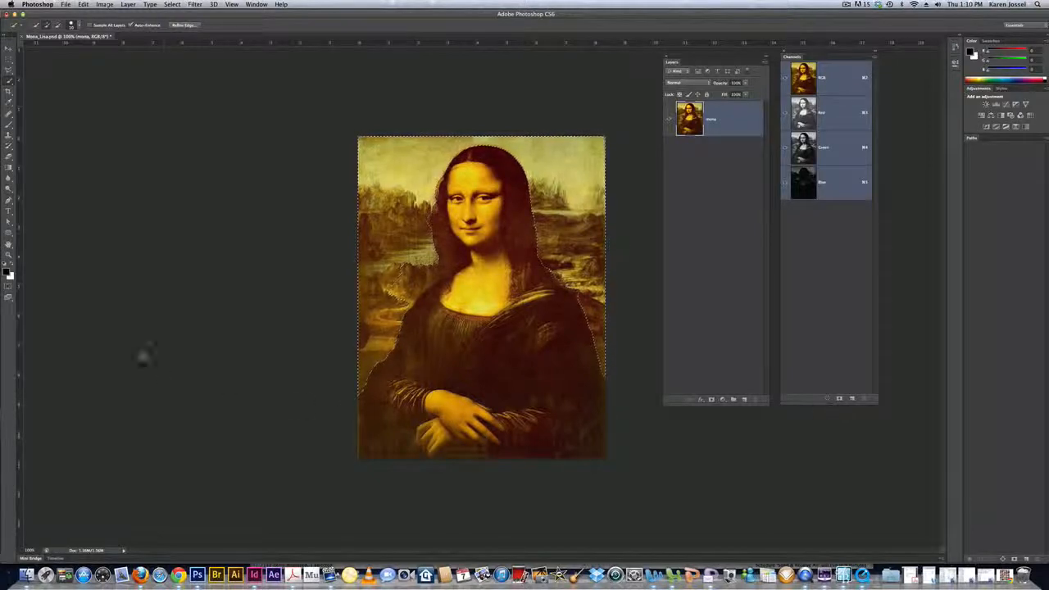
# - Enter Quick Mask mode and paint white with a smaller brush to clear the mask from the landscape above her left-side shoulder
pyautogui.click(9, 289)
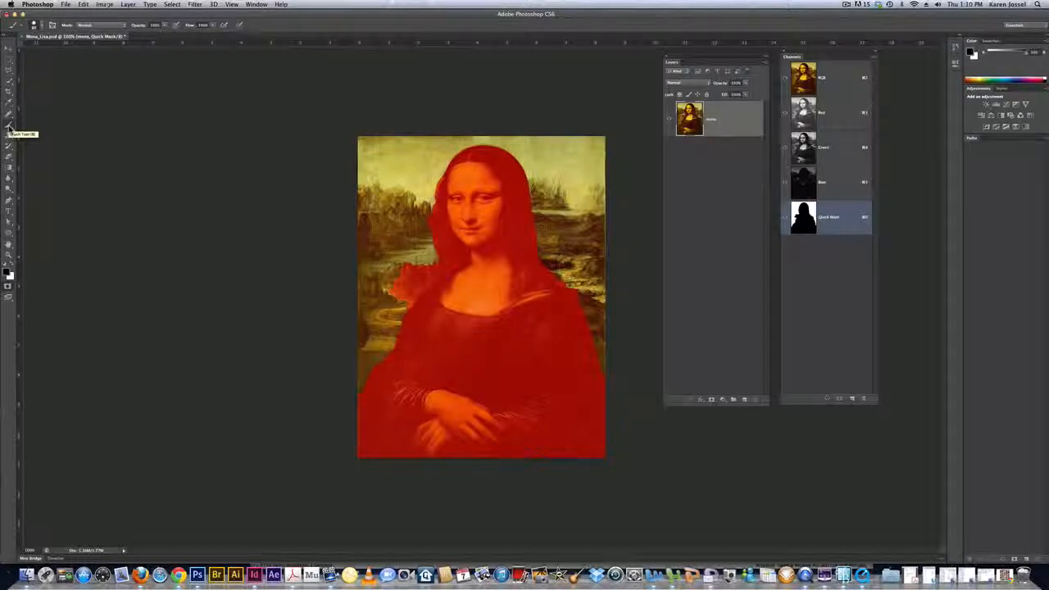
pyautogui.click(10, 129)
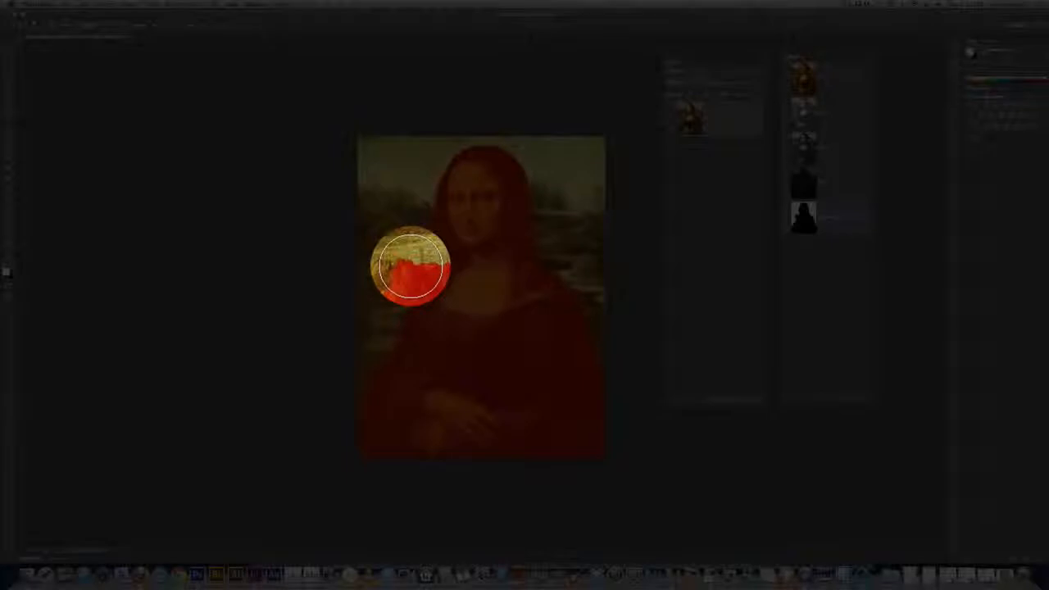
pyautogui.press('[')
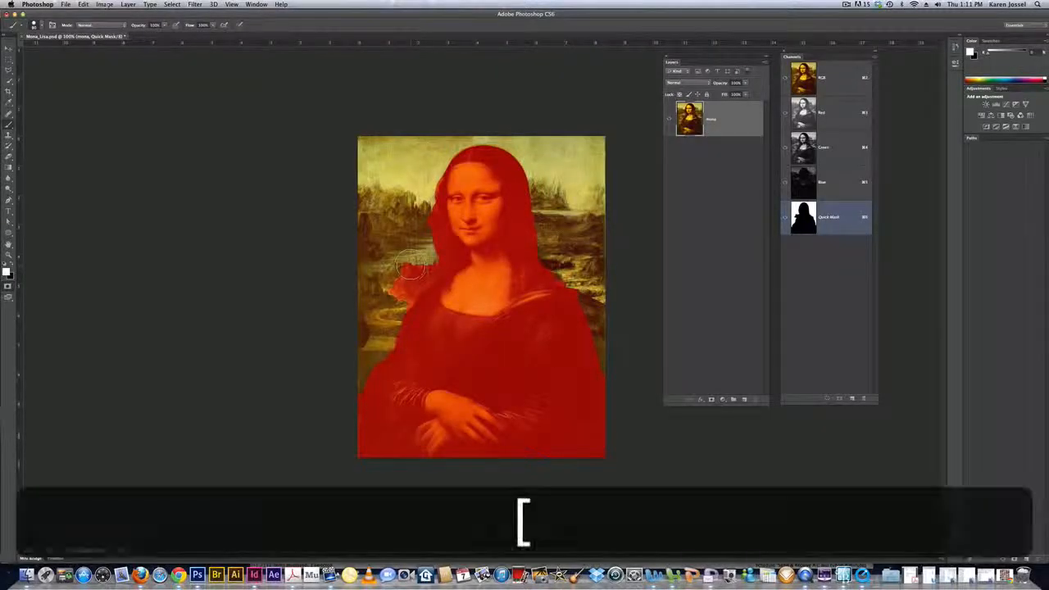
pyautogui.press('[')
pyautogui.press('[')
pyautogui.press('[')
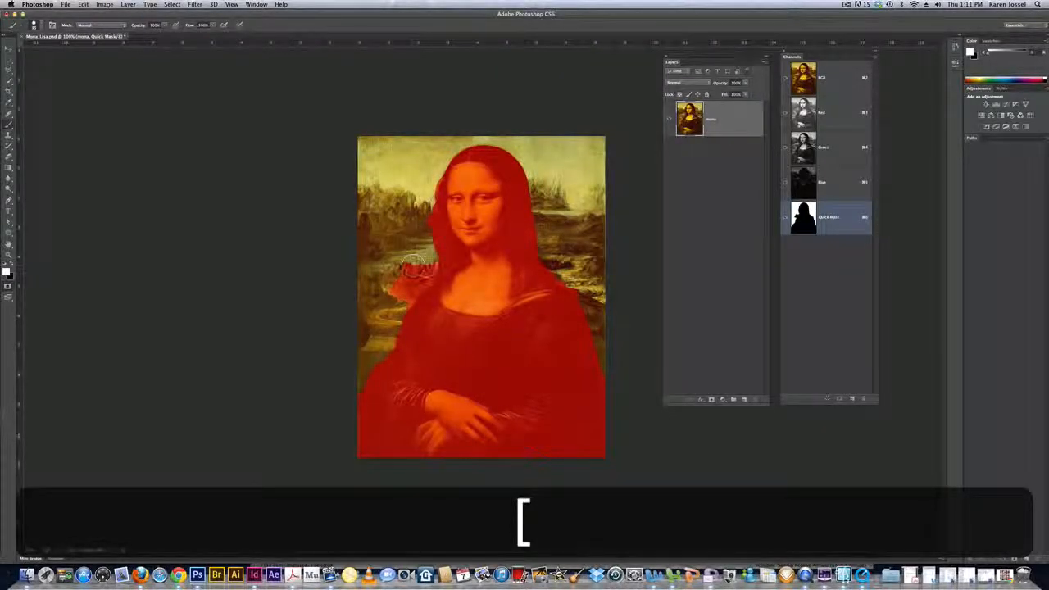
pyautogui.moveTo(427, 266)
pyautogui.mouseDown()
pyautogui.moveTo(405, 292)
pyautogui.moveTo(426, 271)
pyautogui.moveTo(405, 303)
pyautogui.moveTo(390, 305)
pyautogui.moveTo(403, 277)
pyautogui.mouseUp()
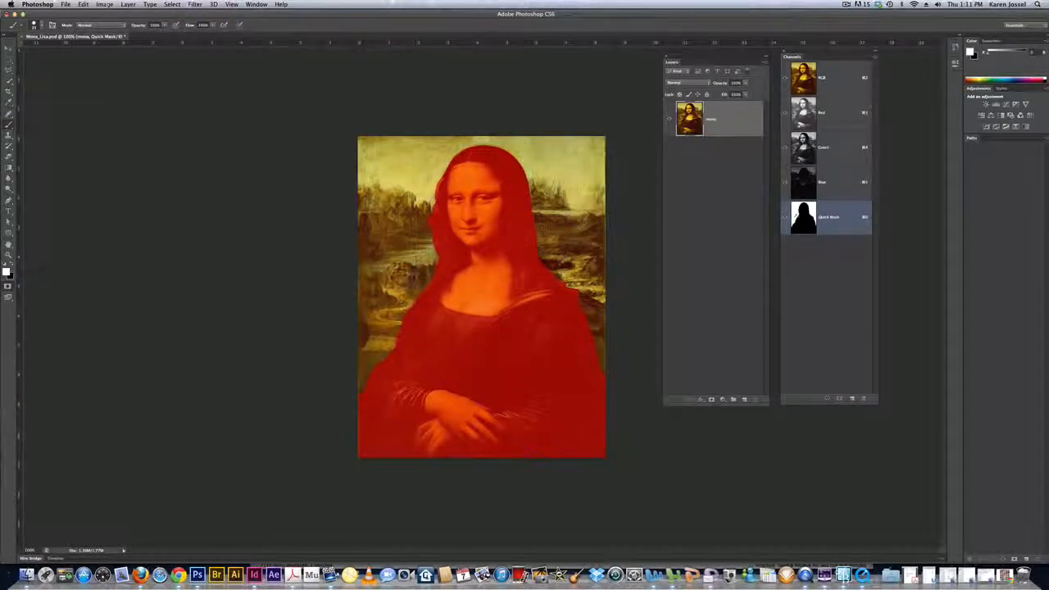
# - Refine the quick mask edges along the hair and the right-side shoulder, and return to standard mode
pyautogui.moveTo(426, 211)
pyautogui.mouseDown()
pyautogui.moveTo(434, 266)
pyautogui.moveTo(421, 279)
pyautogui.mouseUp()
pyautogui.moveTo(558, 266); pyautogui.dragTo(597, 320)
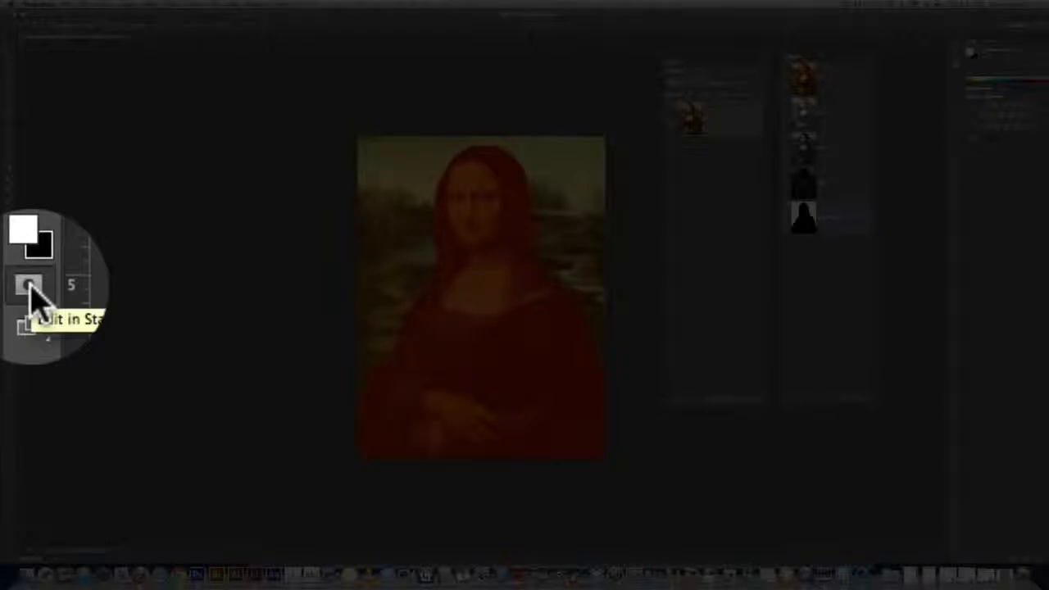
pyautogui.click(8, 285)
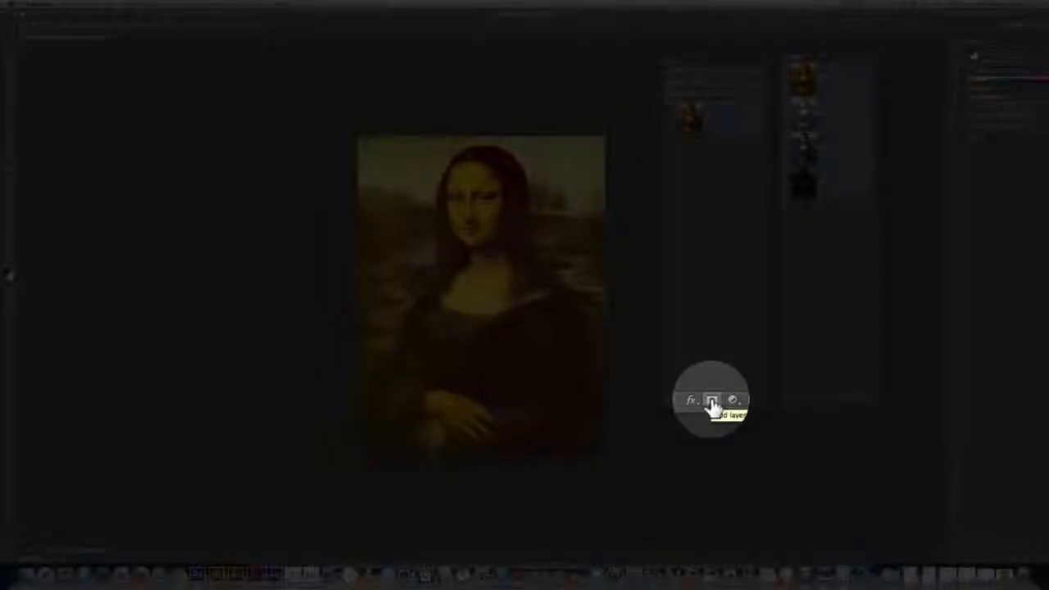
# - Add a layer mask to the mona layer from the background selection and invert the mask so the figure is kept
pyautogui.click(711, 400)
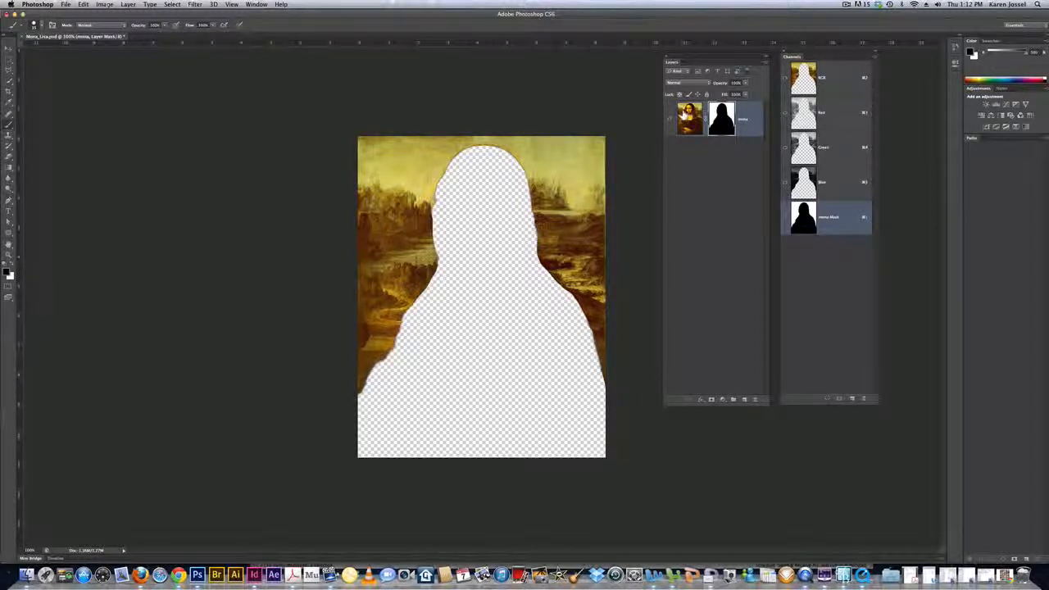
pyautogui.click(687, 116)
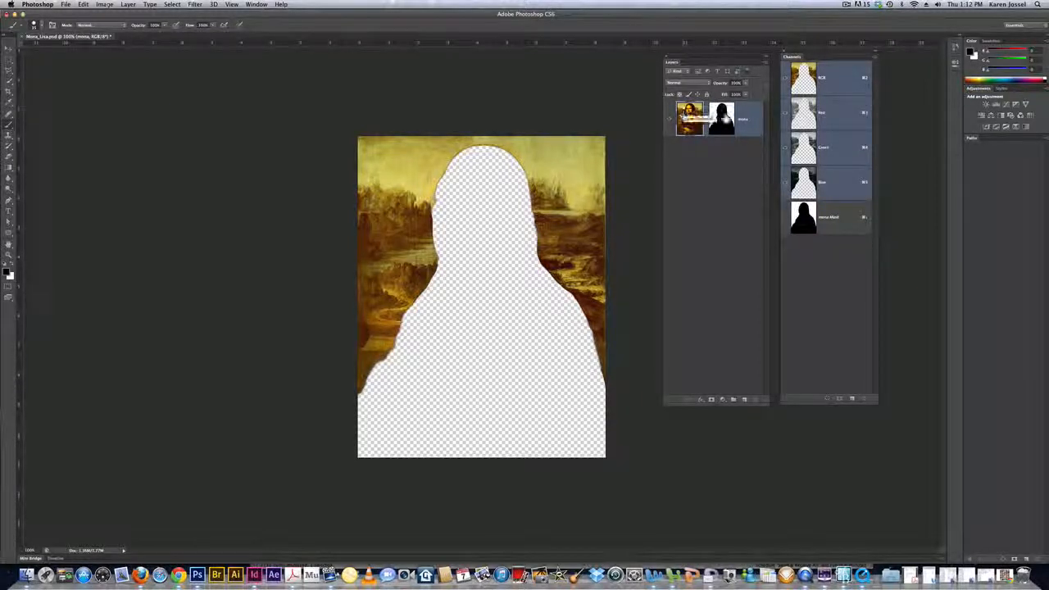
pyautogui.click(723, 117)
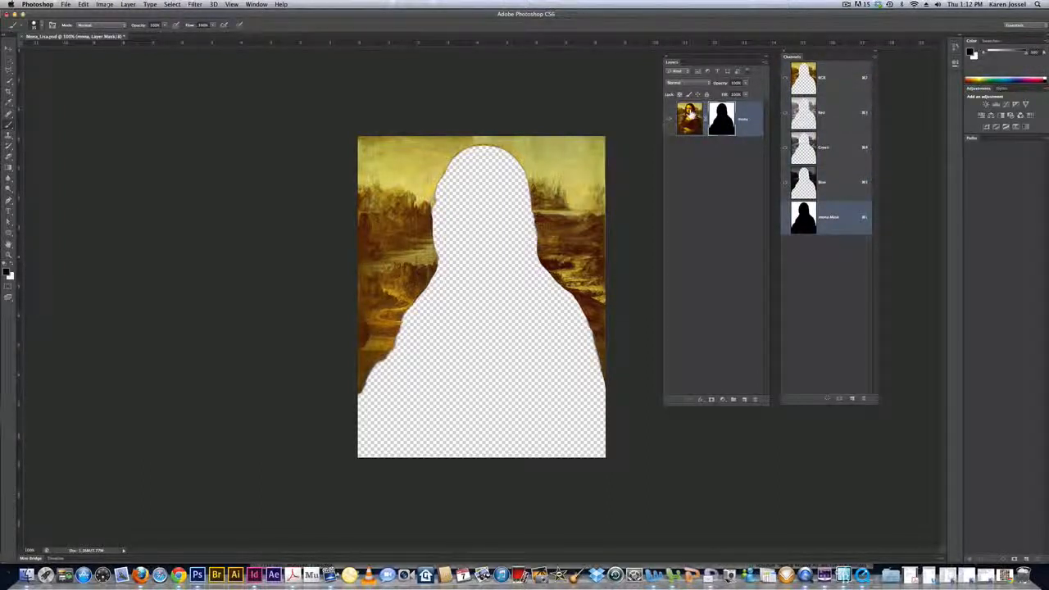
pyautogui.click(691, 115)
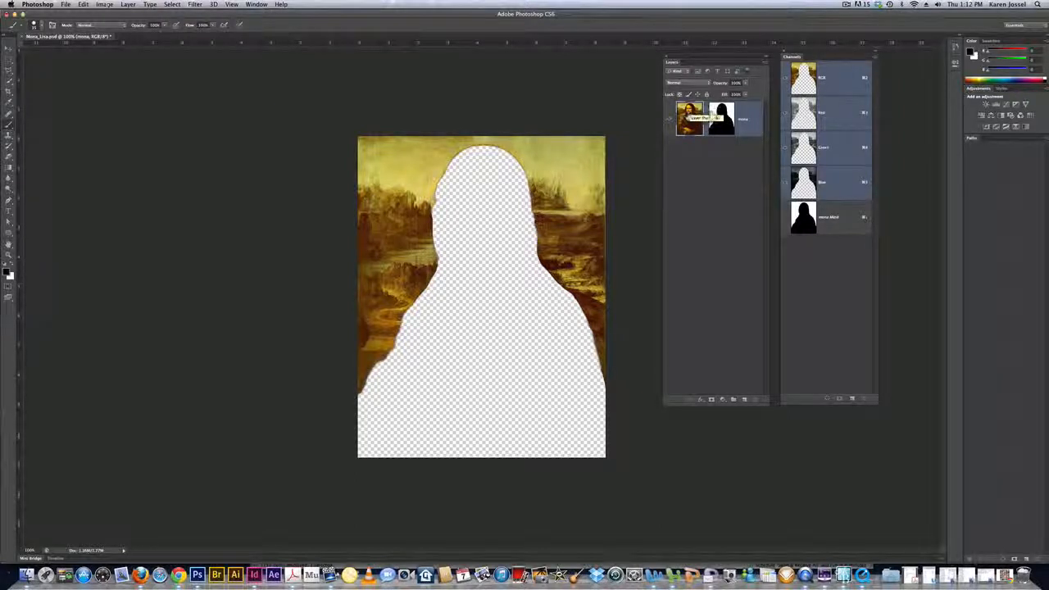
pyautogui.click(723, 116)
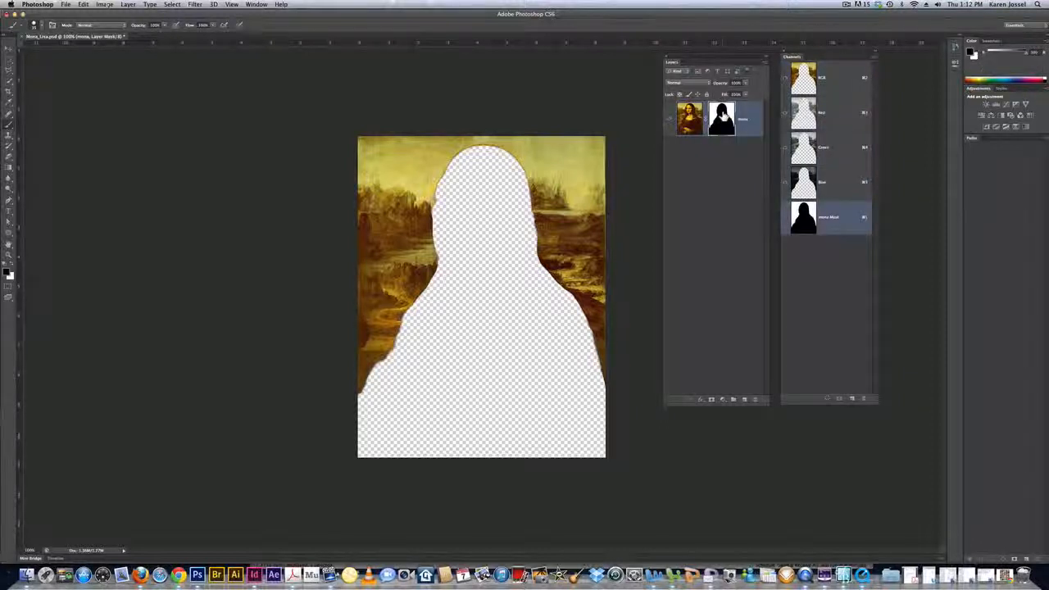
pyautogui.press('super')
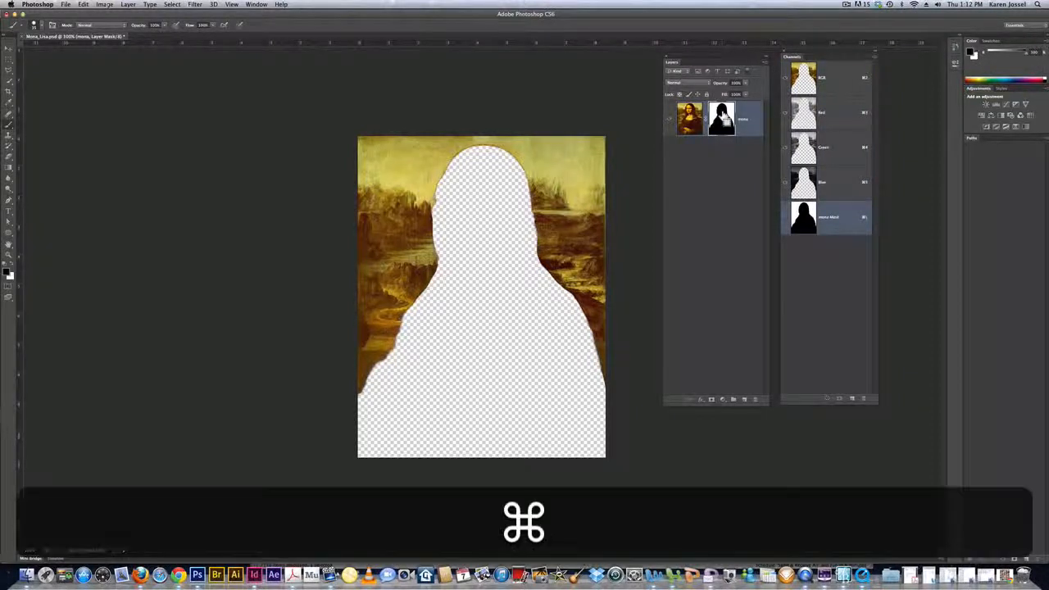
pyautogui.press('super+i')
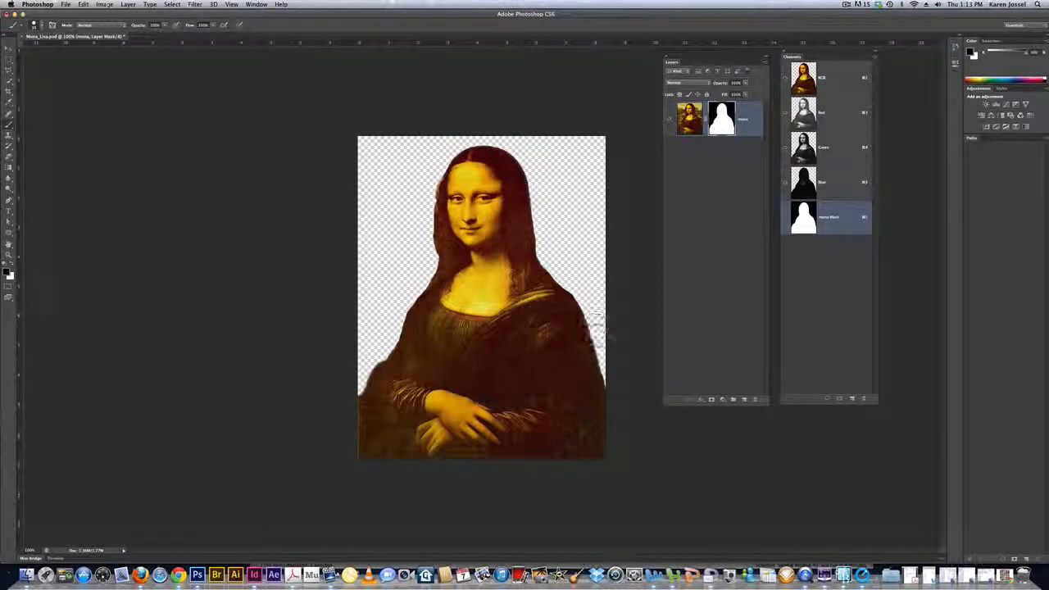
# - Paint a black stroke across the figure's upper arm on the layer mask, and paint over it in white to restore it
pyautogui.moveTo(597, 331); pyautogui.dragTo(516, 352)
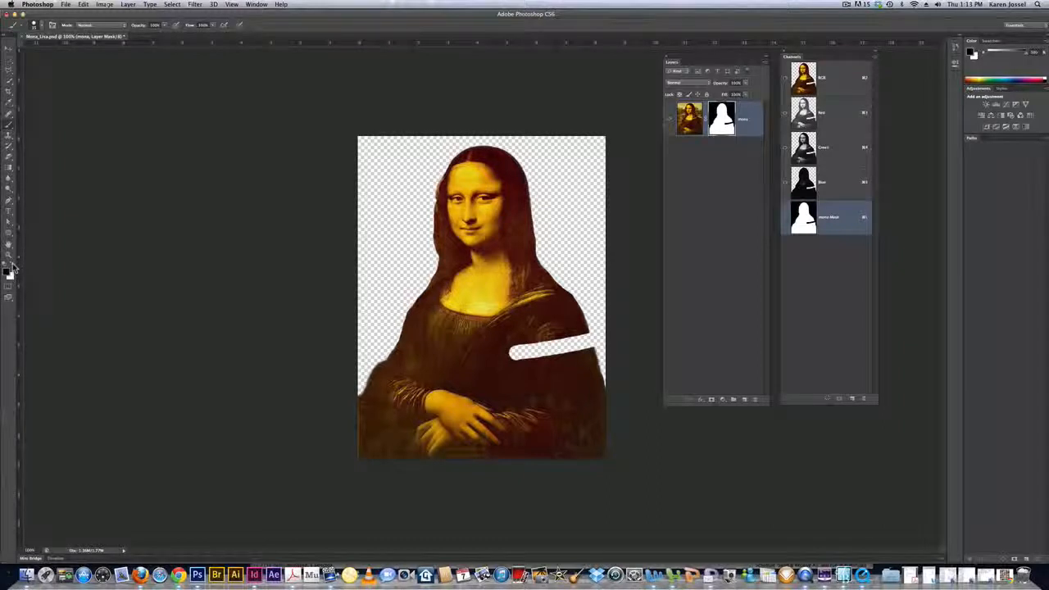
pyautogui.press('x')
pyautogui.moveTo(578, 328)
pyautogui.mouseDown()
pyautogui.moveTo(586, 359)
pyautogui.moveTo(580, 333)
pyautogui.moveTo(587, 356)
pyautogui.moveTo(574, 333)
pyautogui.moveTo(574, 360)
pyautogui.moveTo(568, 332)
pyautogui.moveTo(555, 361)
pyautogui.moveTo(530, 348)
pyautogui.mouseUp()
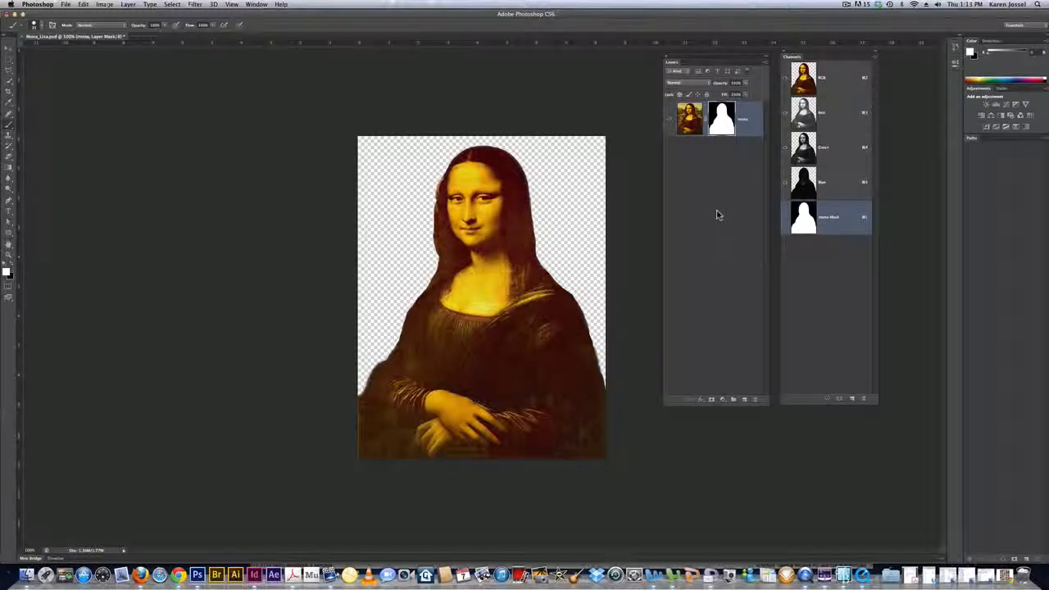
# - Display the mona layer's mask by itself in the canvas to examine its black and white areas
pyautogui.press('alt')
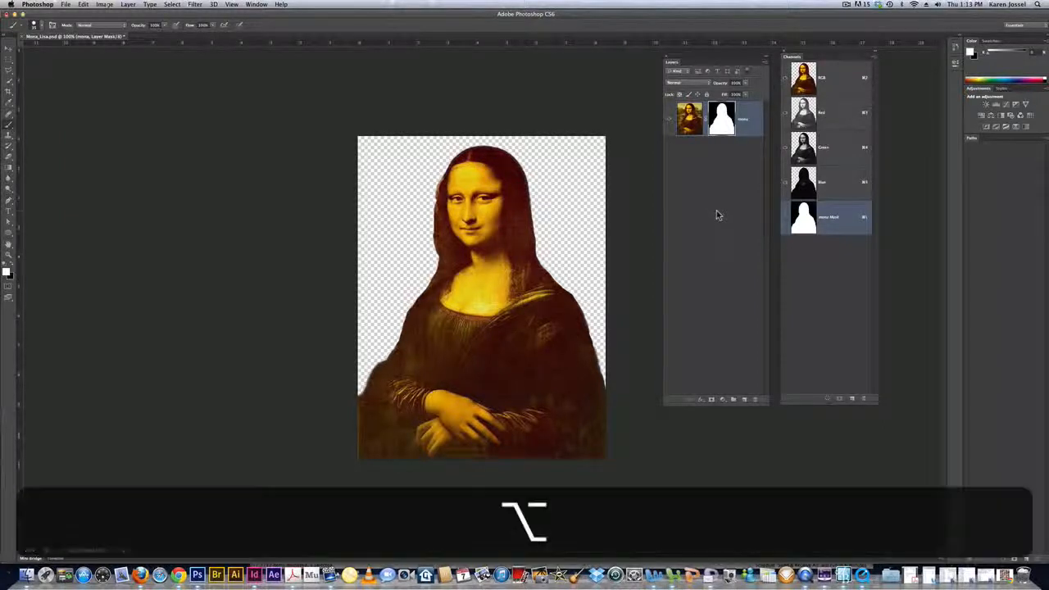
pyautogui.keyDown('alt'); pyautogui.click(725, 123); pyautogui.keyUp('alt')
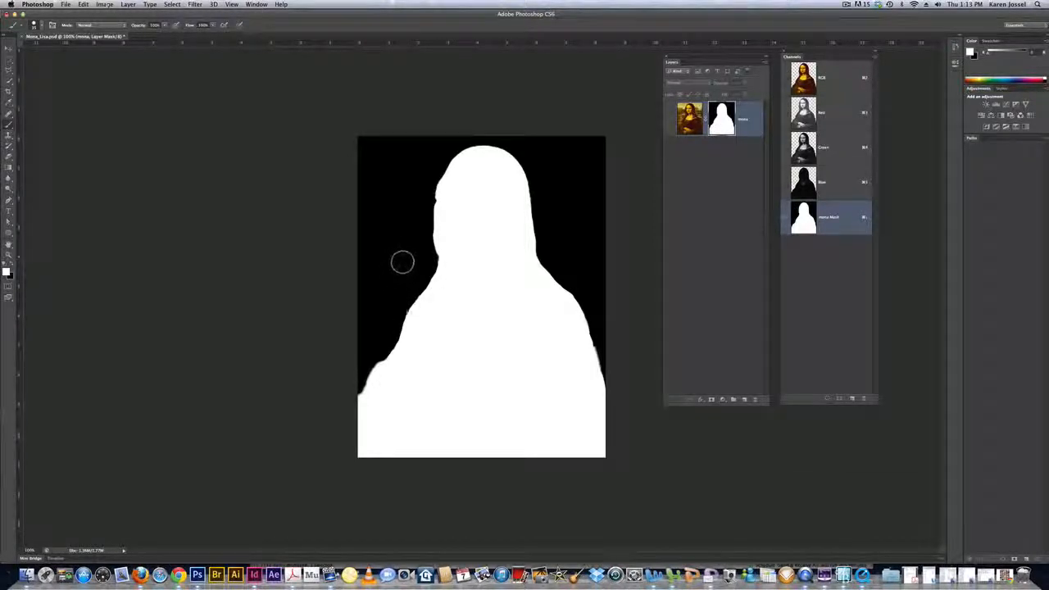
# - Return from the mask-only view to the full image, and disable and re-enable the mona layer's mask to compare
pyautogui.press('x')
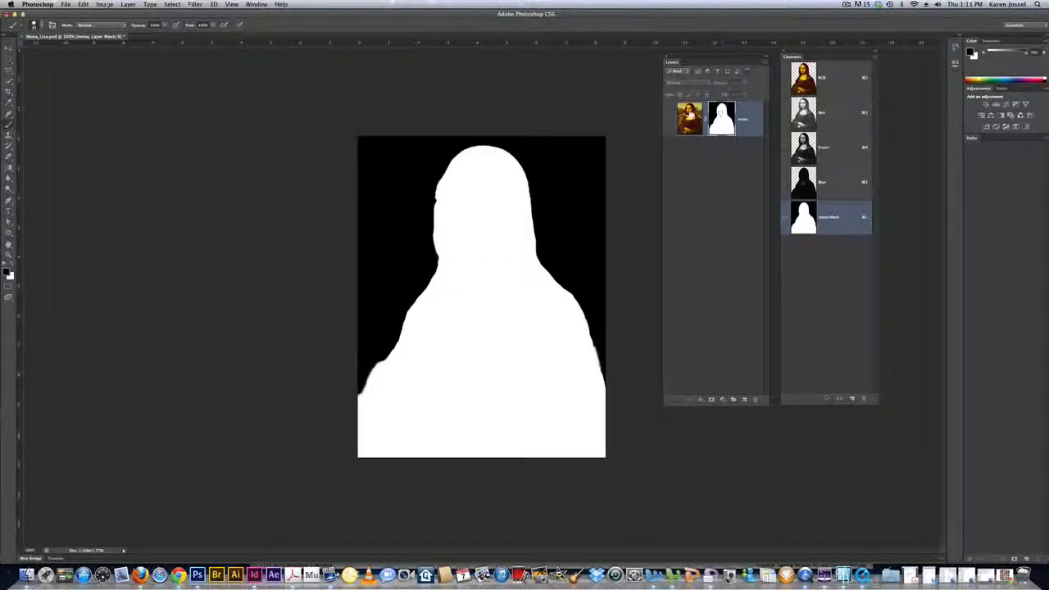
pyautogui.click(689, 115)
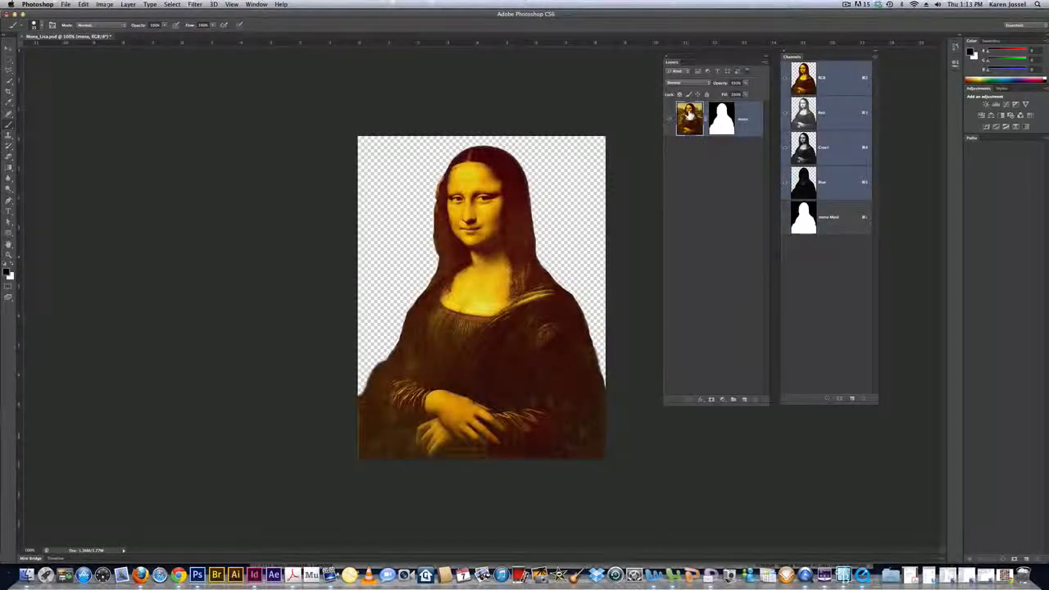
pyautogui.click(721, 114)
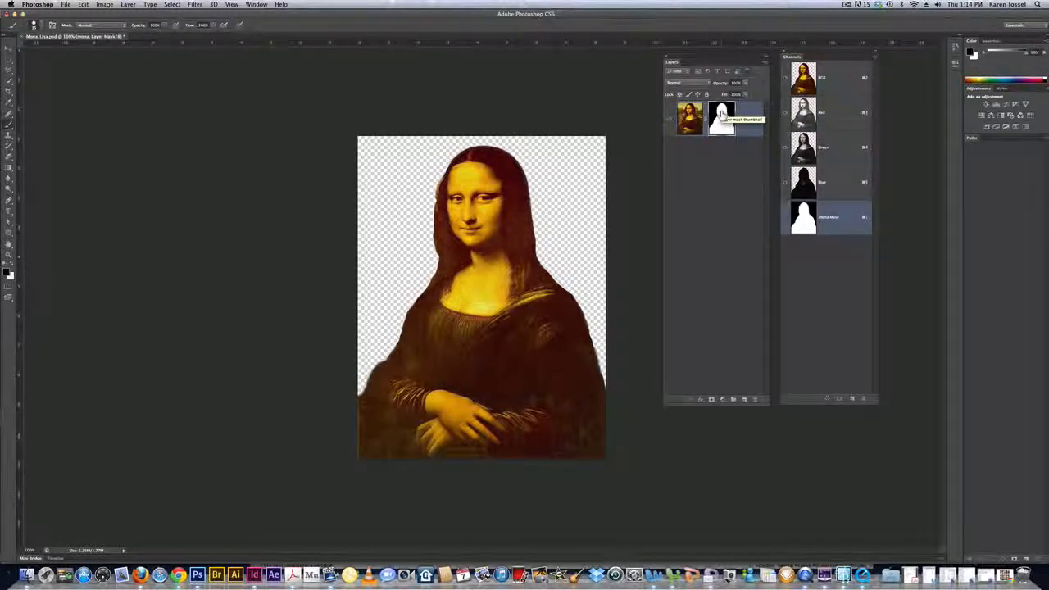
pyautogui.press('shift')
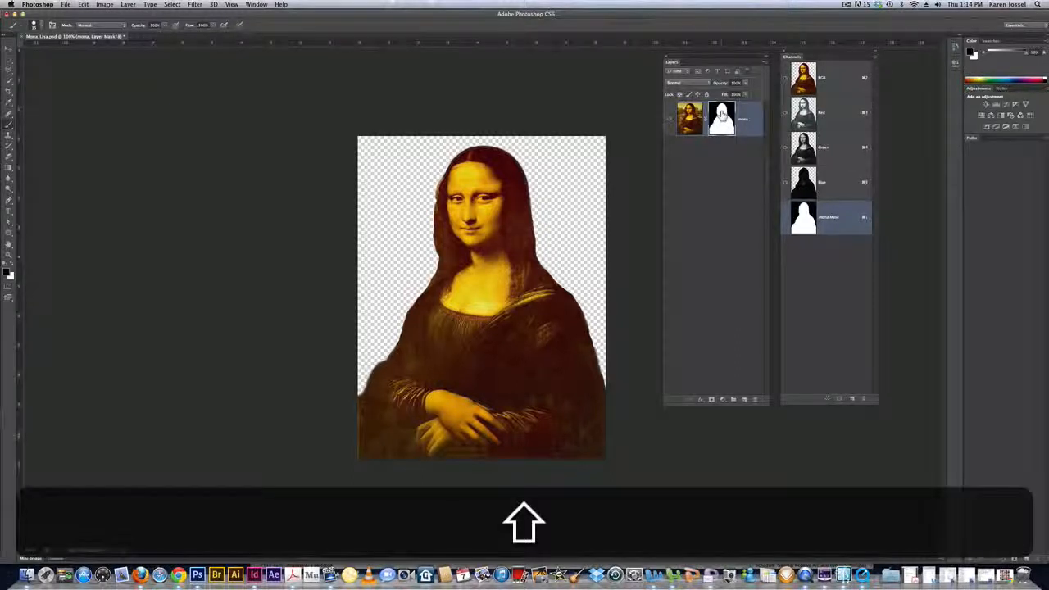
pyautogui.keyDown('shift'); pyautogui.click(721, 114); pyautogui.keyUp('shift')
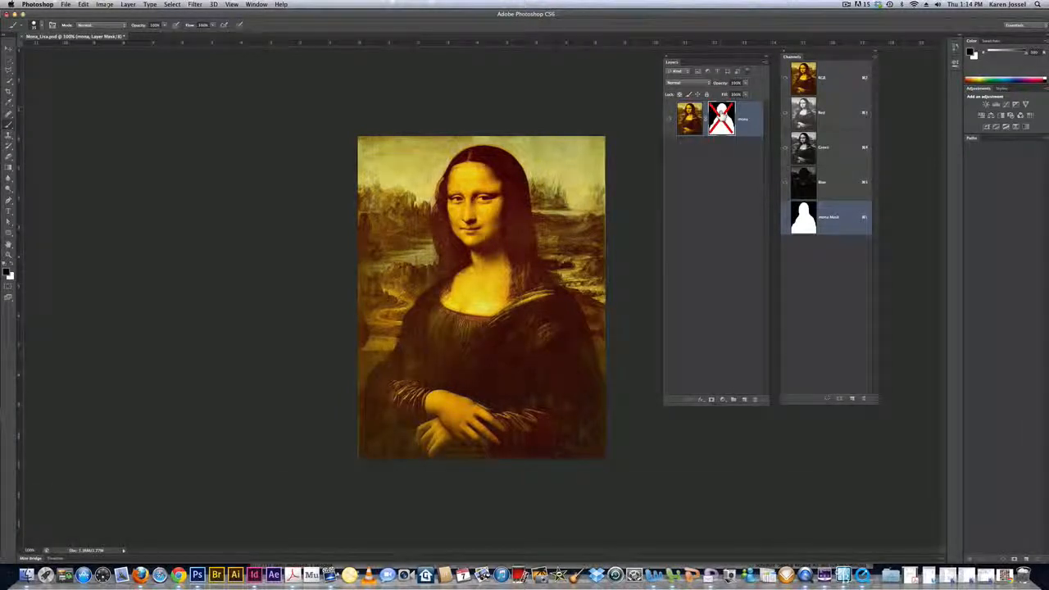
pyautogui.keyDown('shift'); pyautogui.click(721, 114); pyautogui.keyUp('shift')
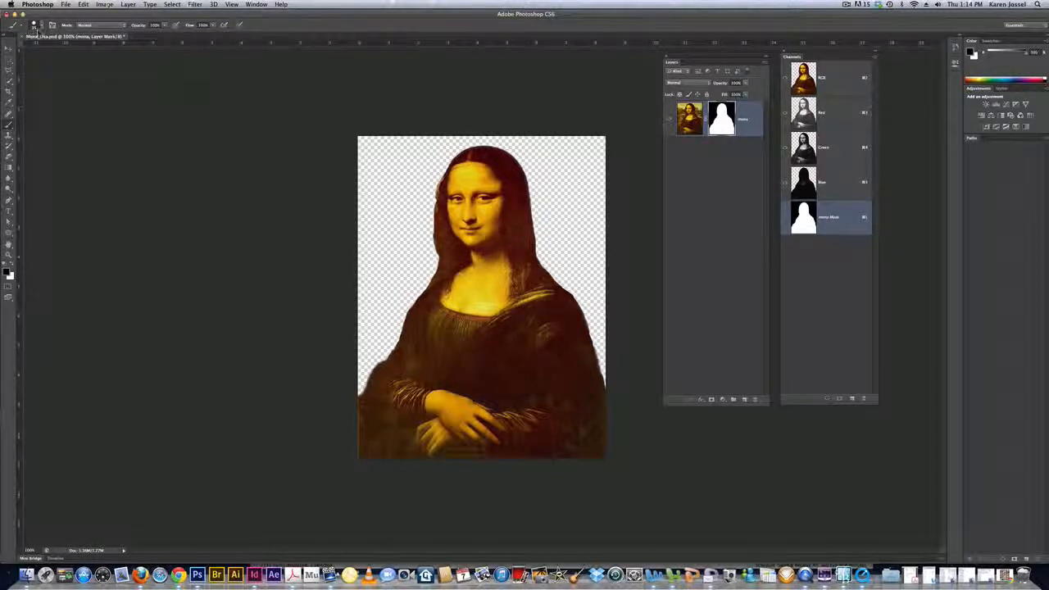
# - Open the rainbow sky photo file0001944464323.jpg from the tutorial folder
pyautogui.click(65, 5)
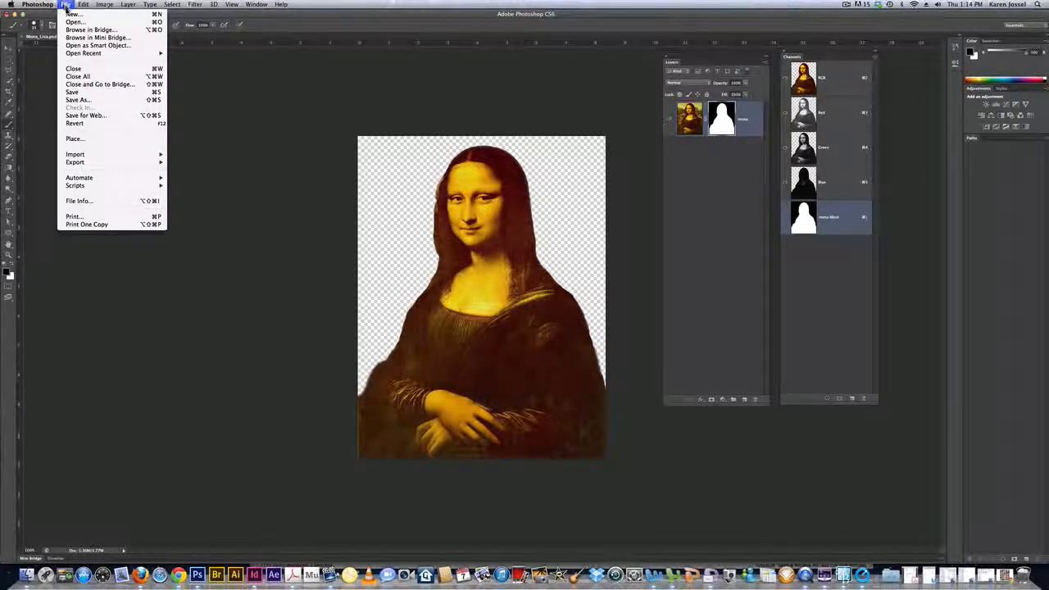
pyautogui.click(73, 24)
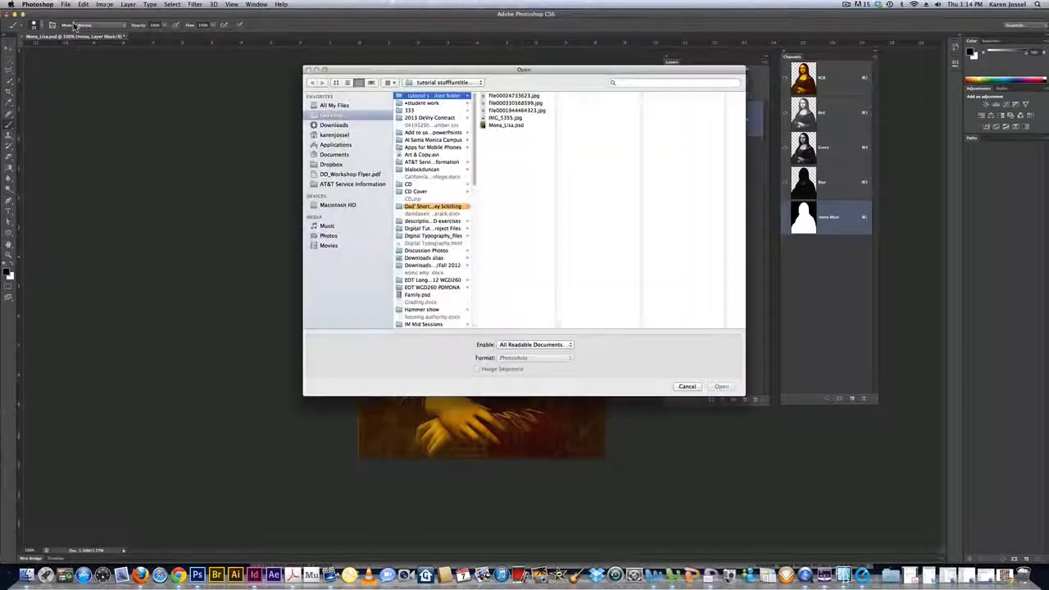
pyautogui.click(503, 96)
pyautogui.click(504, 103)
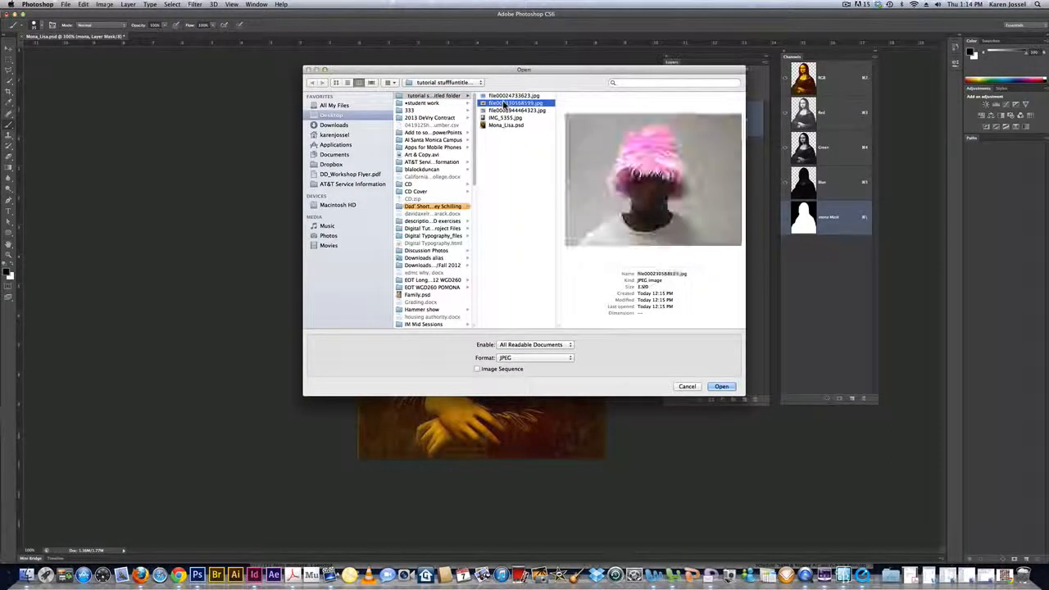
pyautogui.click(504, 110)
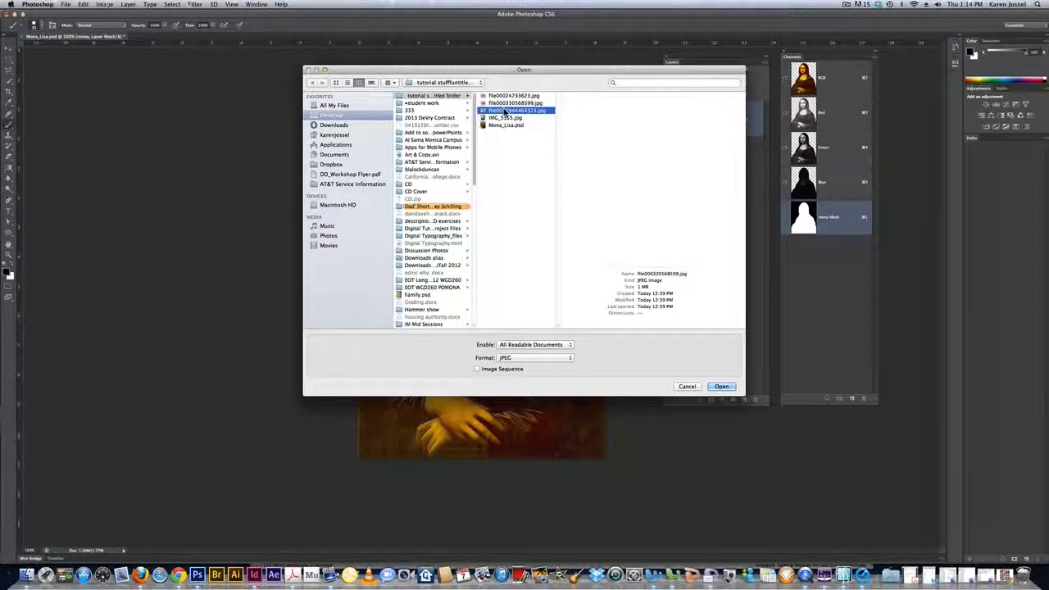
pyautogui.click(721, 386)
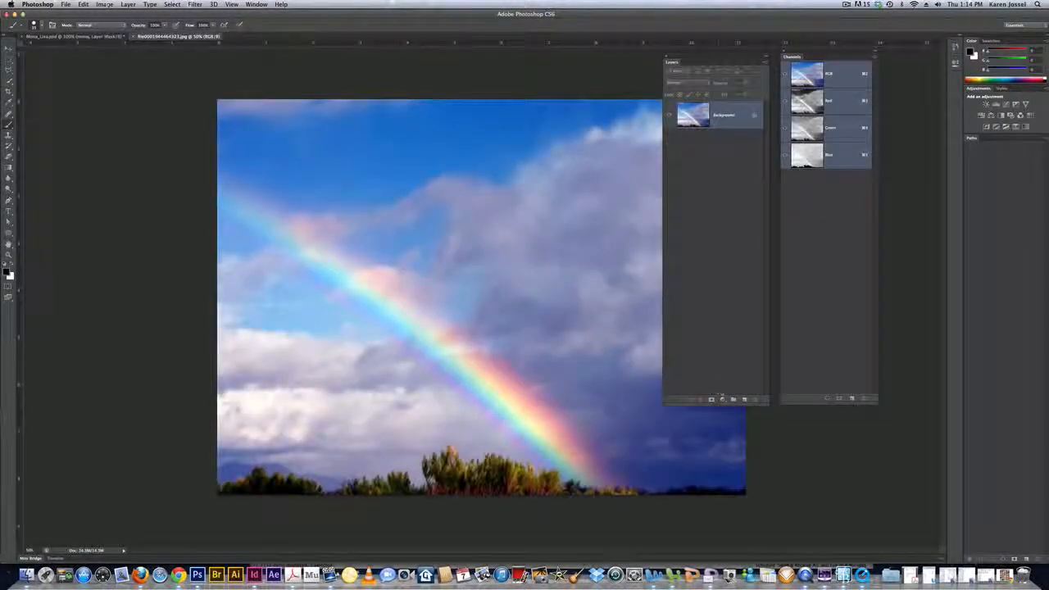
# - Copy the rainbow photo into Mona_Lisa.psd as a new layer with the Move tool, accepting the colour profile conversion
pyautogui.click(9, 51)
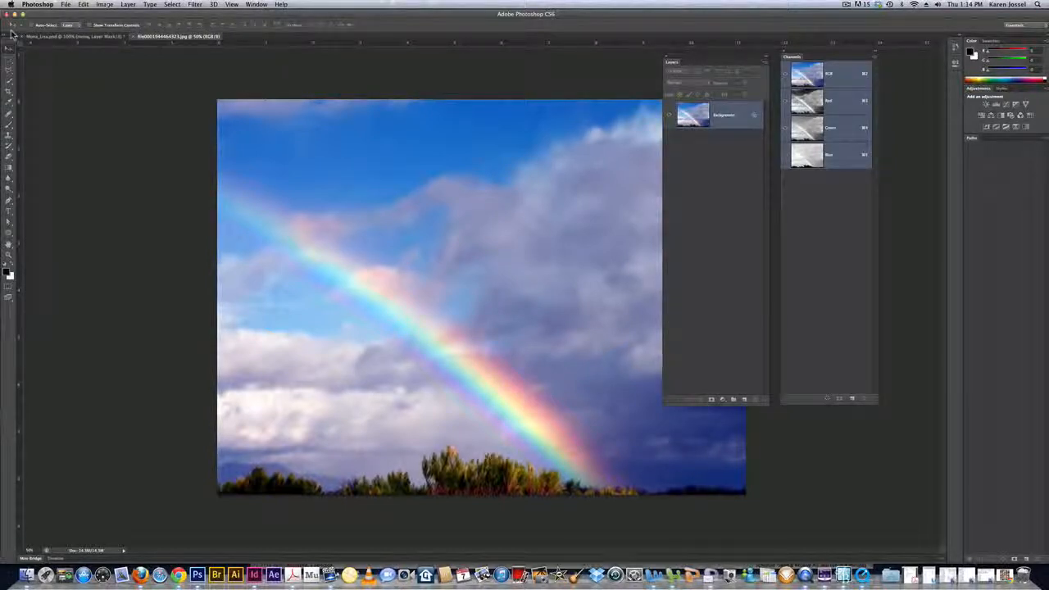
pyautogui.moveTo(11, 37); pyautogui.dragTo(44, 56)
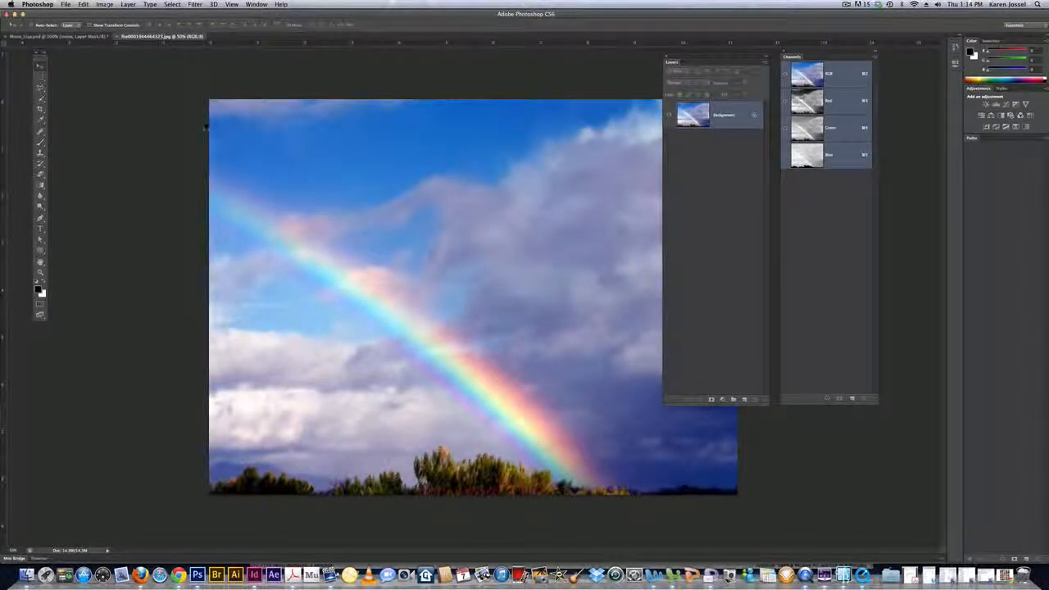
pyautogui.moveTo(237, 148); pyautogui.dragTo(322, 164)
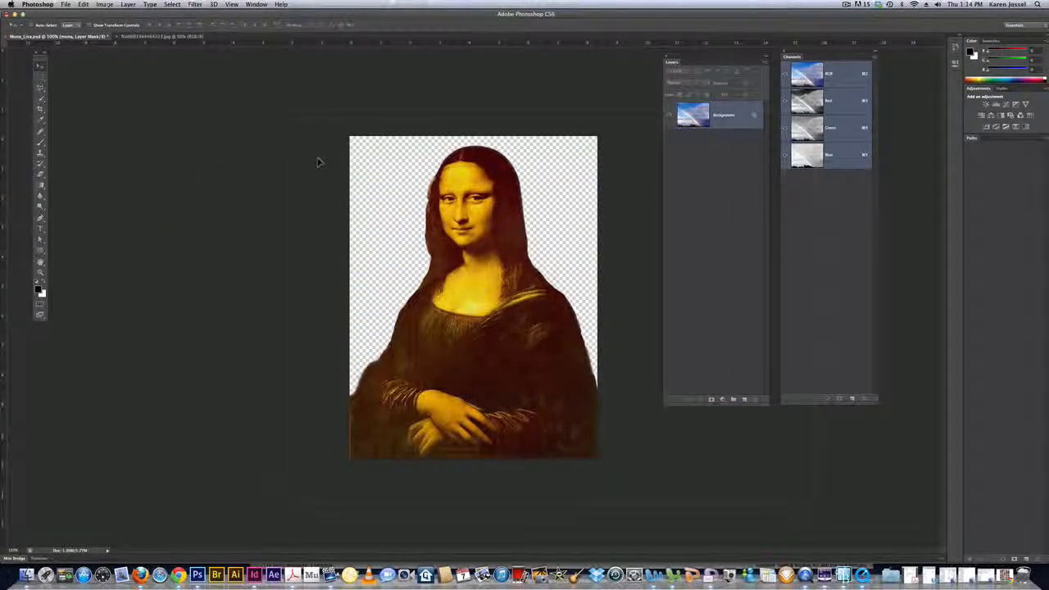
pyautogui.moveTo(289, 158); pyautogui.dragTo(288, 157)
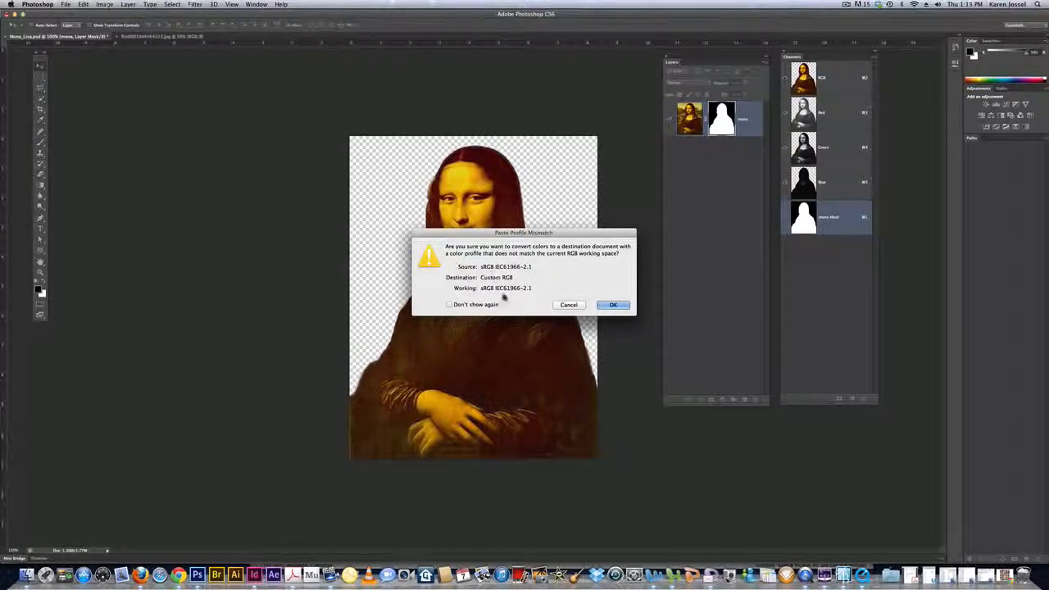
pyautogui.click(615, 305)
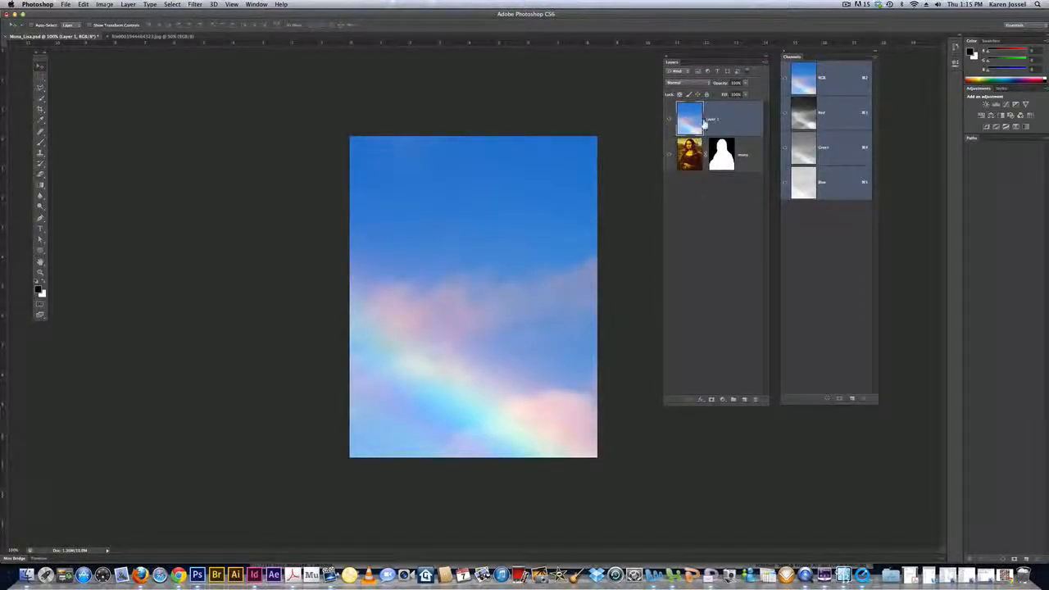
# - Rename the rainbow layer as sky and place it below the mona layer
pyautogui.doubleClick(713, 122)
pyautogui.write('sky')
pyautogui.press('Return')
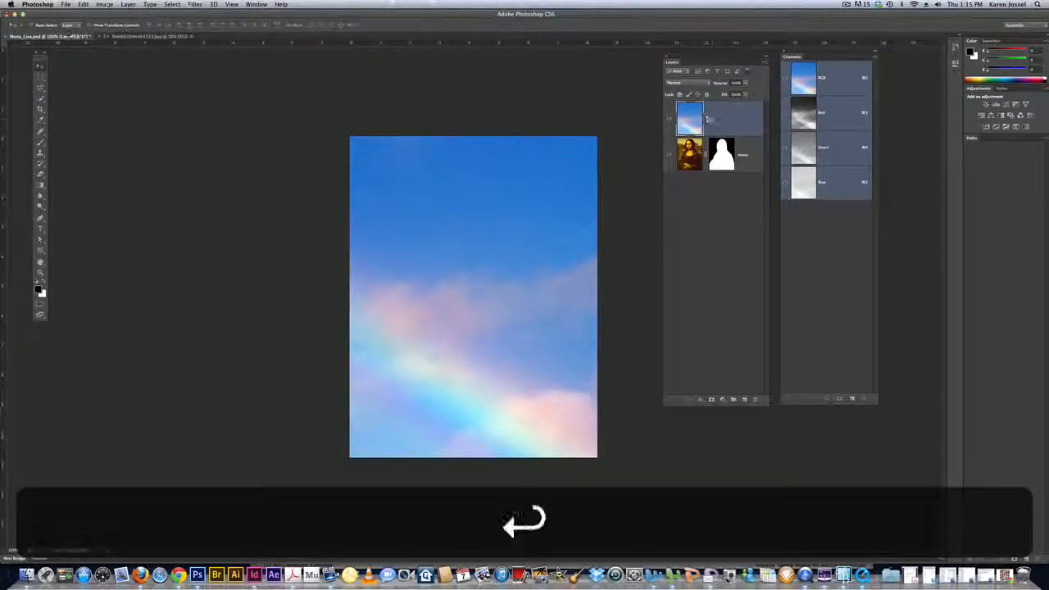
pyautogui.moveTo(721, 122); pyautogui.dragTo(719, 170)
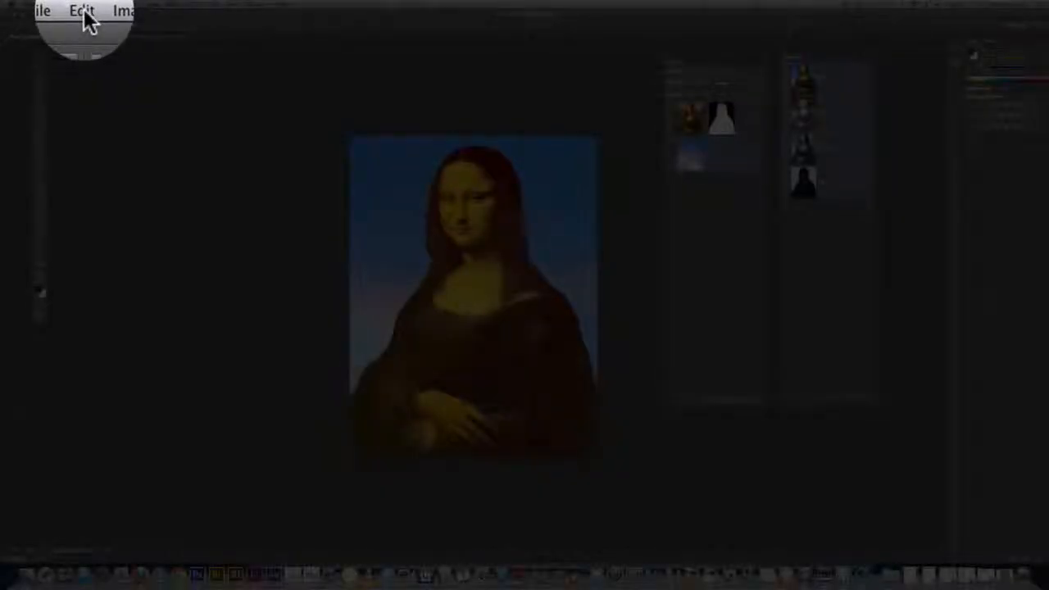
# - Free Transform the sky layer, scaling it proportionally from its centre to about 48% and moving it behind the figure
pyautogui.click(87, 8)
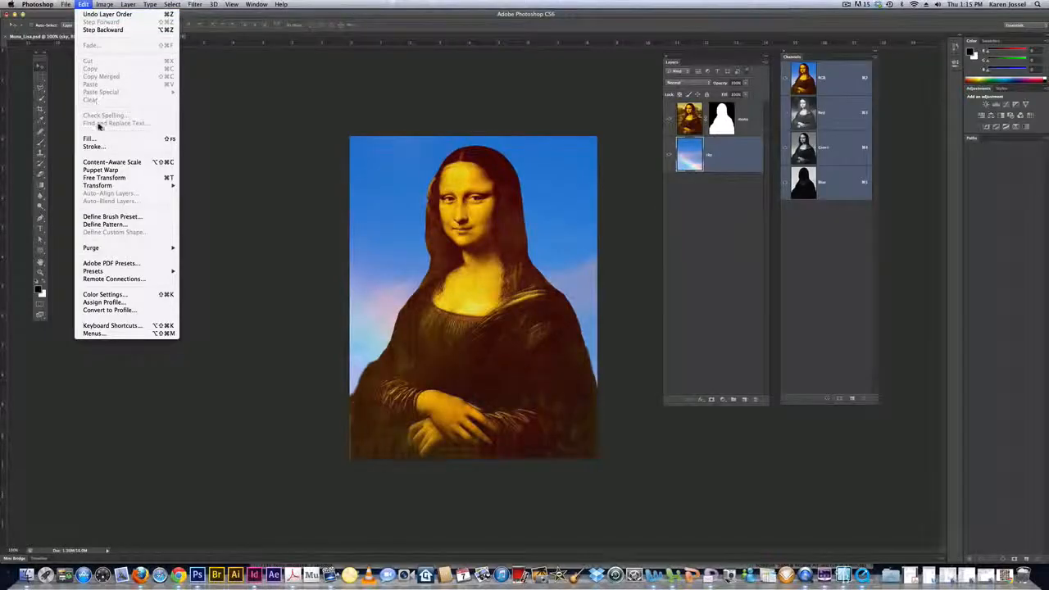
pyautogui.click(104, 178)
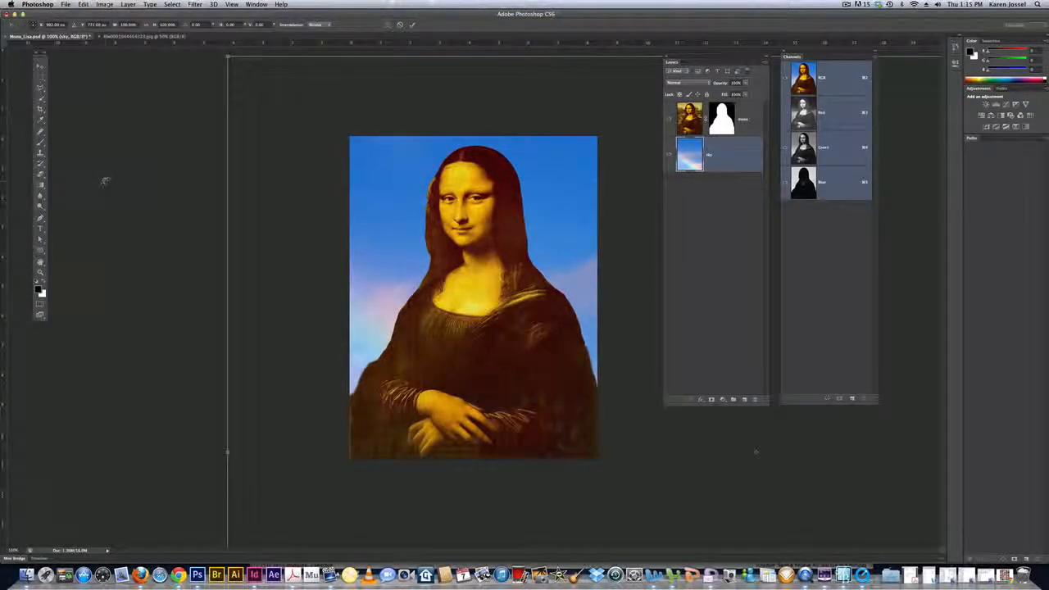
pyautogui.press('shift+super')
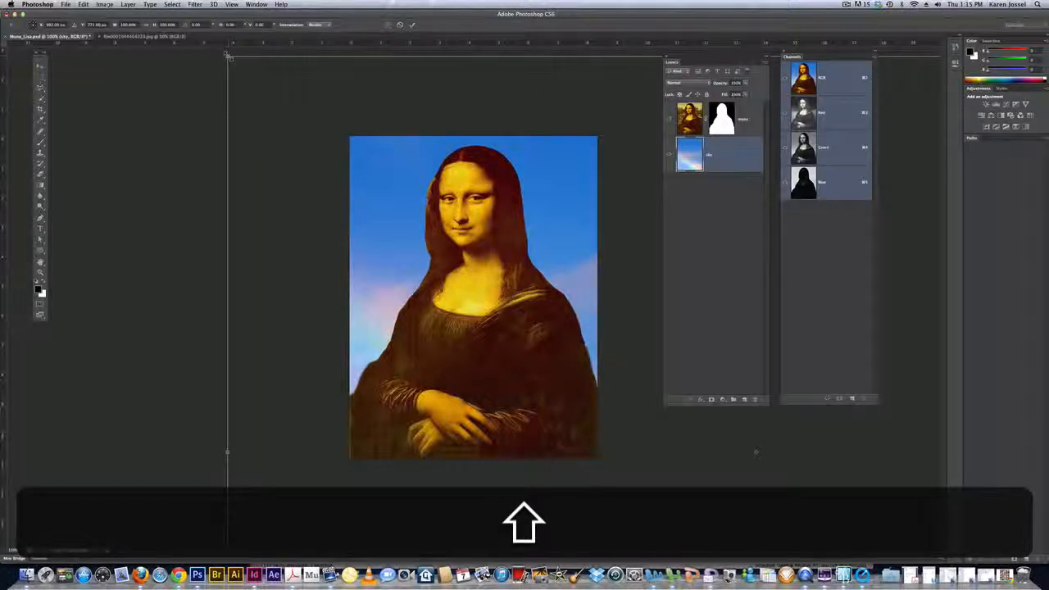
pyautogui.hotkey('shift', 'alt')
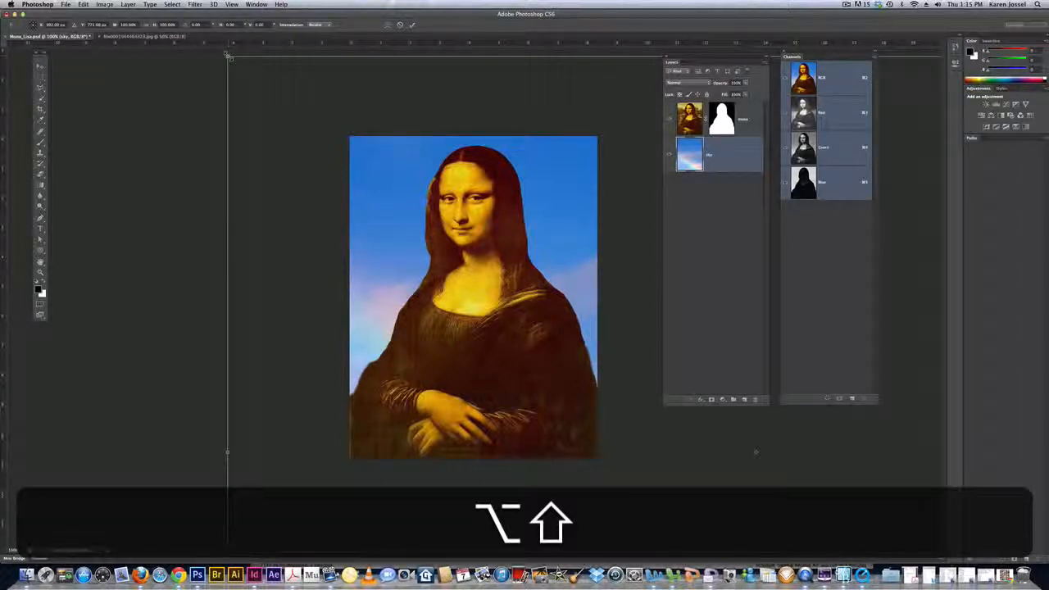
pyautogui.moveTo(230, 57); pyautogui.dragTo(458, 322)
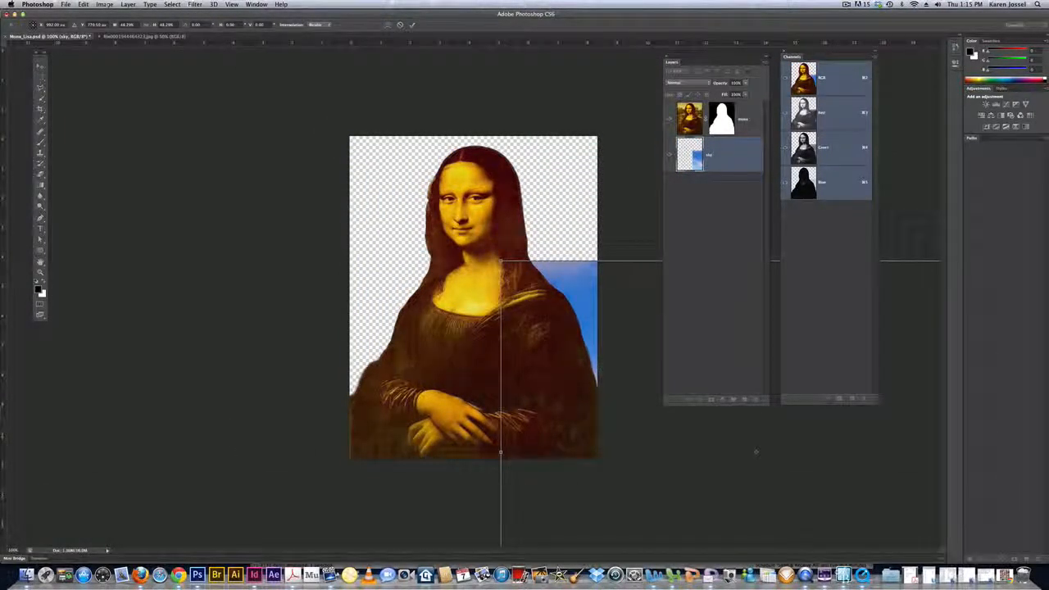
pyautogui.moveTo(630, 299); pyautogui.dragTo(427, 52)
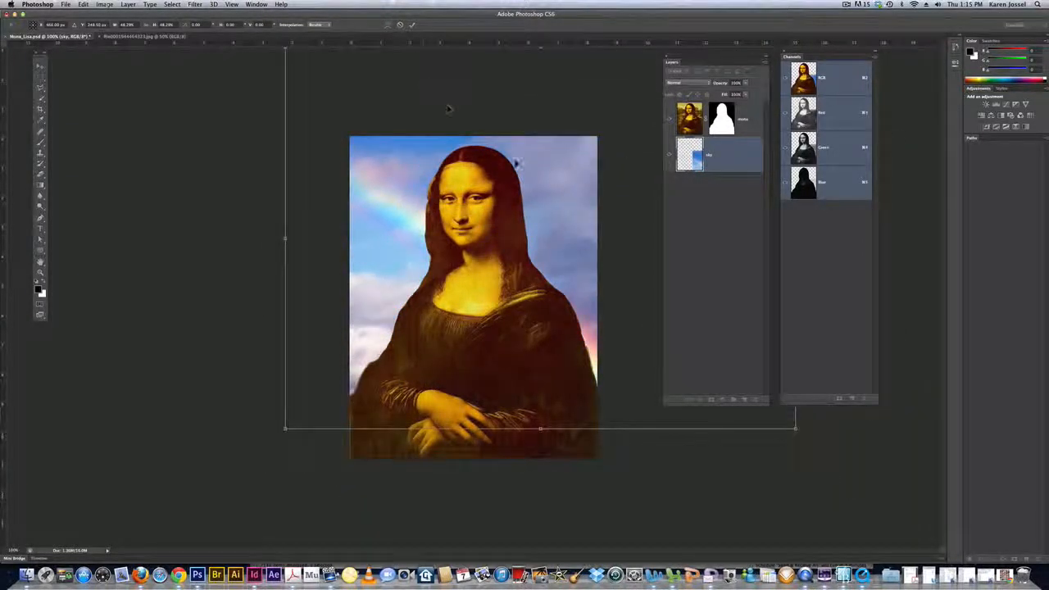
pyautogui.moveTo(632, 314); pyautogui.dragTo(555, 289)
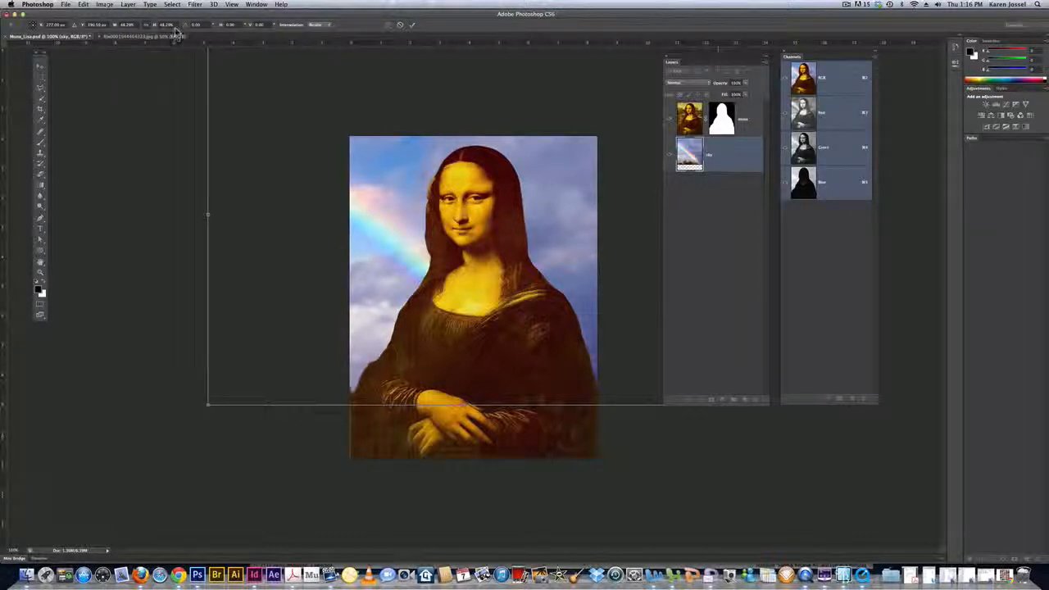
# - Set the sky layer's width and height scale to 35%, move it down to fill the background, and apply the transform
pyautogui.click(166, 24)
pyautogui.write('35')
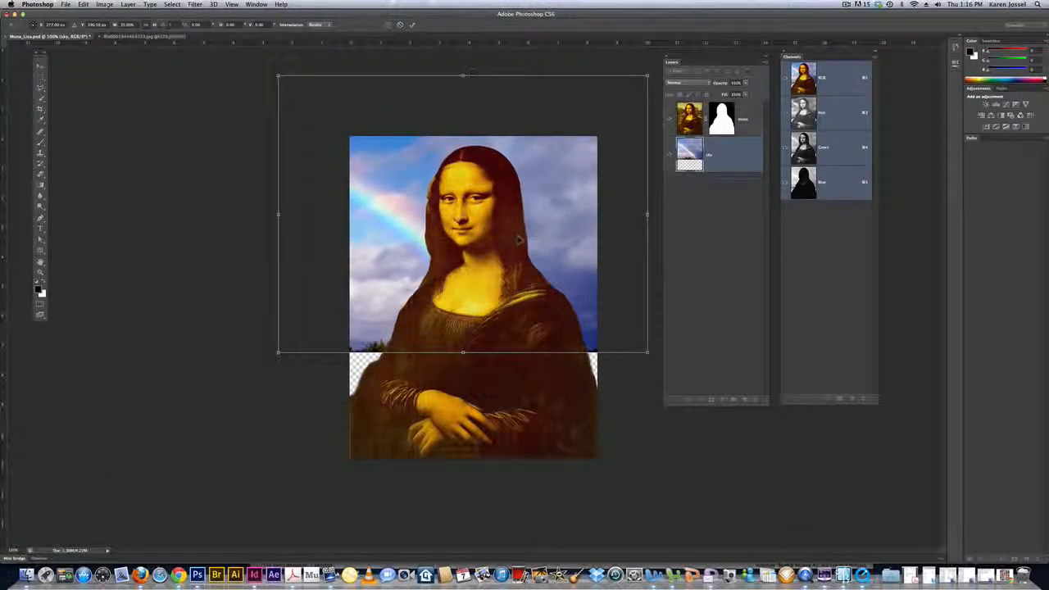
pyautogui.moveTo(523, 244); pyautogui.dragTo(519, 285)
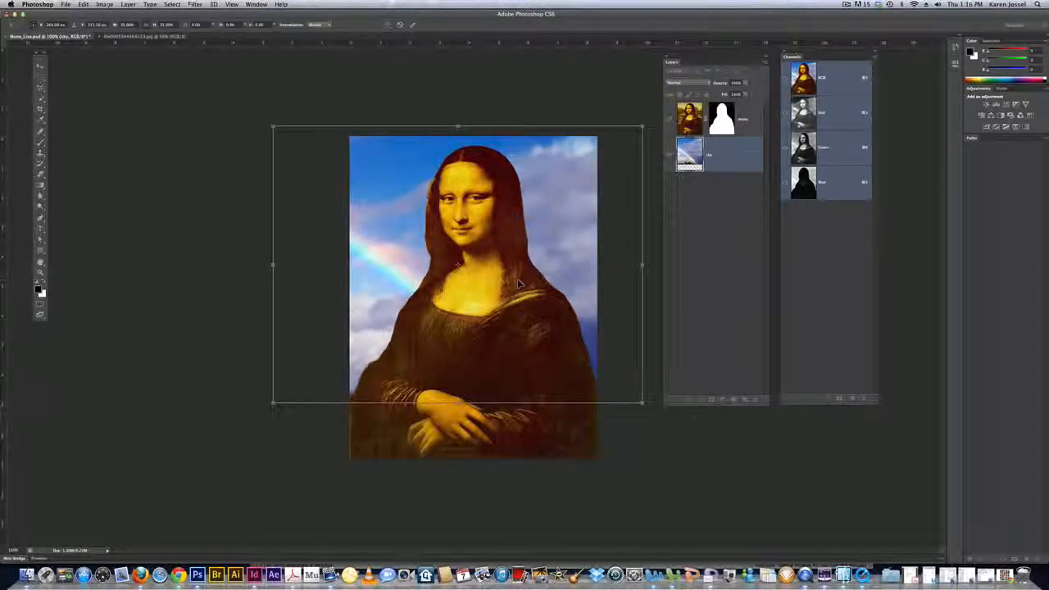
pyautogui.press('Return')
pyautogui.press('Return')
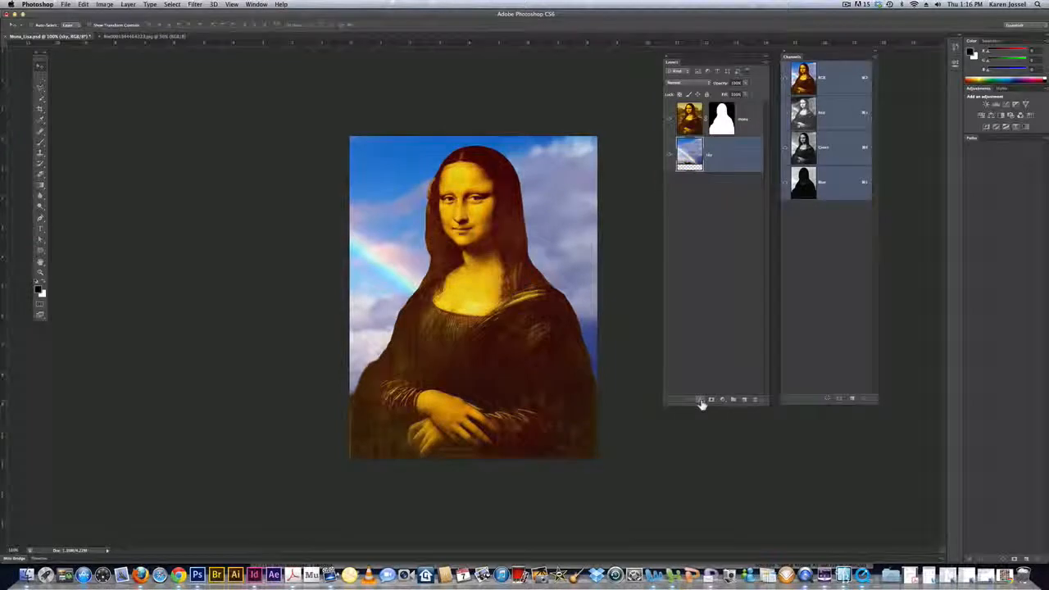
# - Try to add a Drop Shadow effect with an increased distance to the sky layer
pyautogui.click(700, 401)
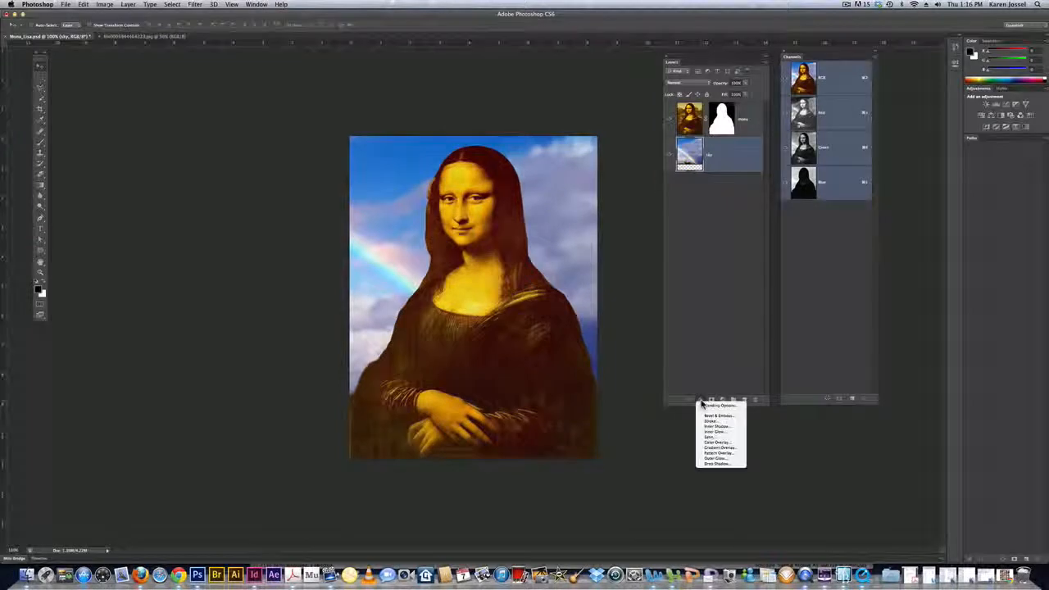
pyautogui.click(716, 464)
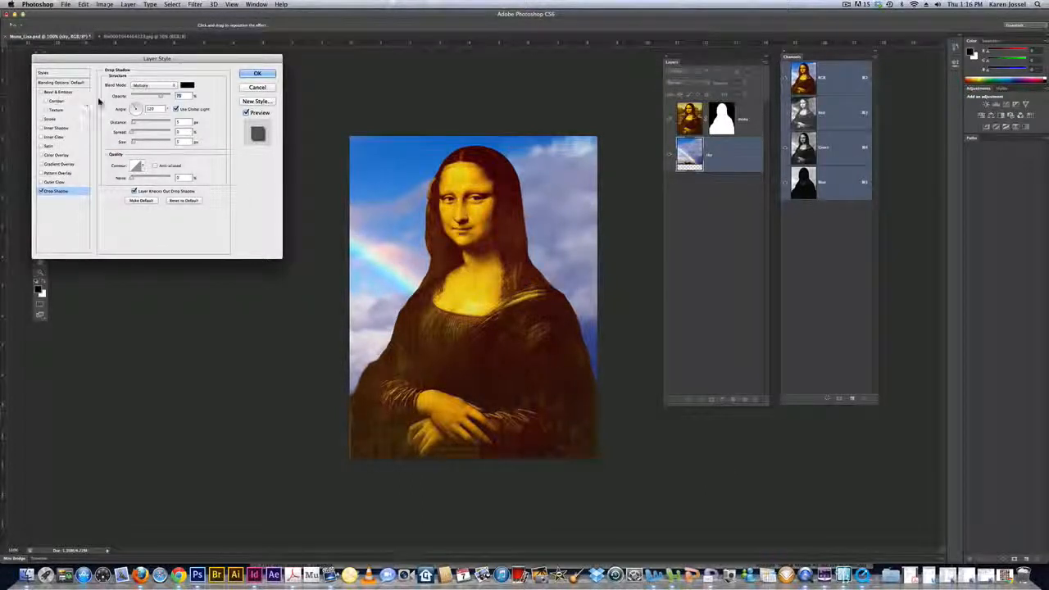
pyautogui.moveTo(134, 122); pyautogui.dragTo(154, 129)
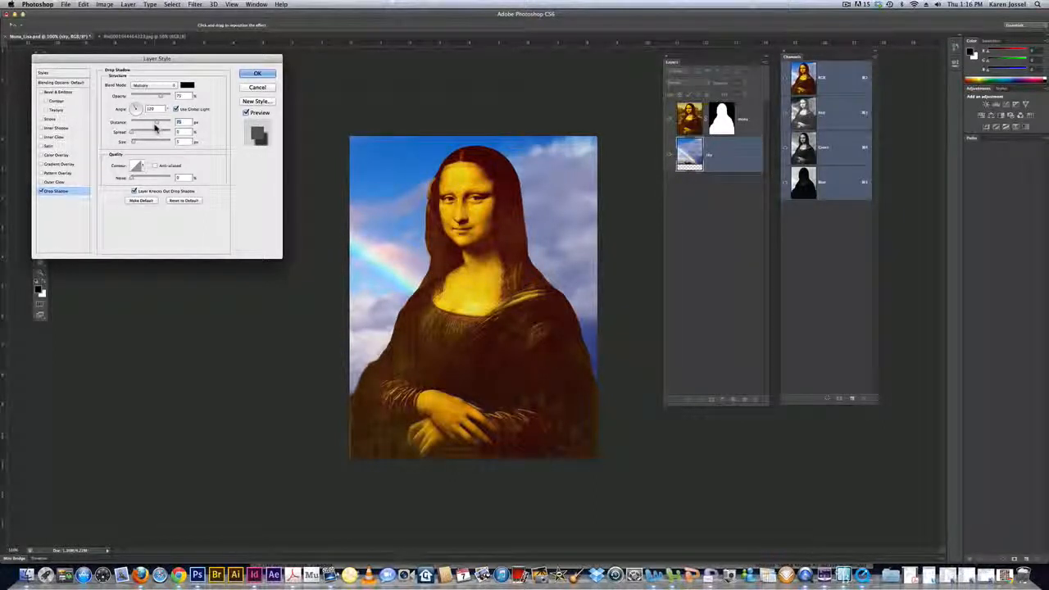
pyautogui.click(258, 73)
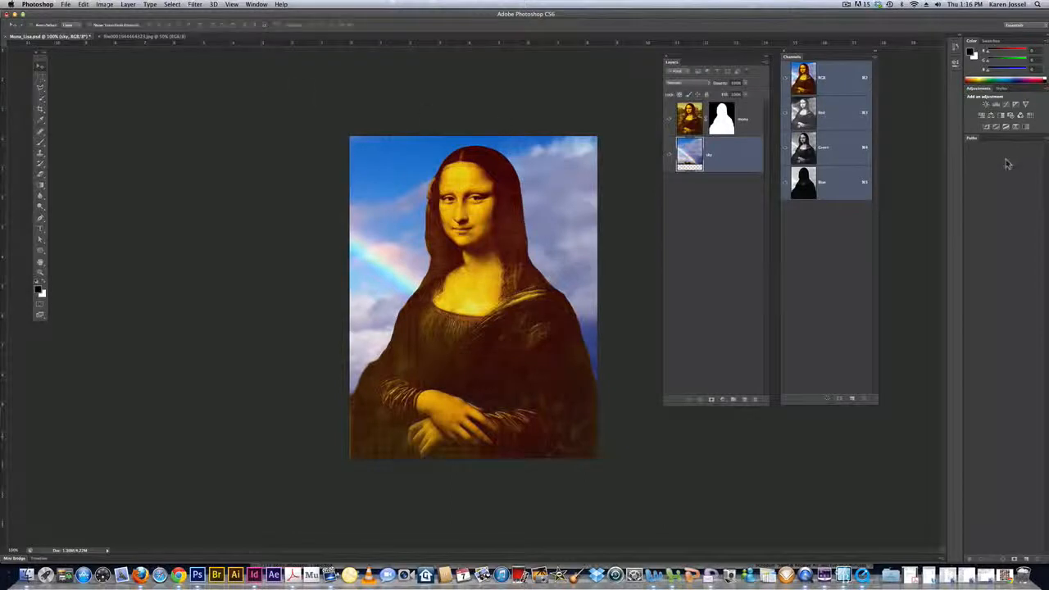
# - Add a Drop Shadow effect to the mona layer, increasing the shadow's distance and size
pyautogui.click(748, 128)
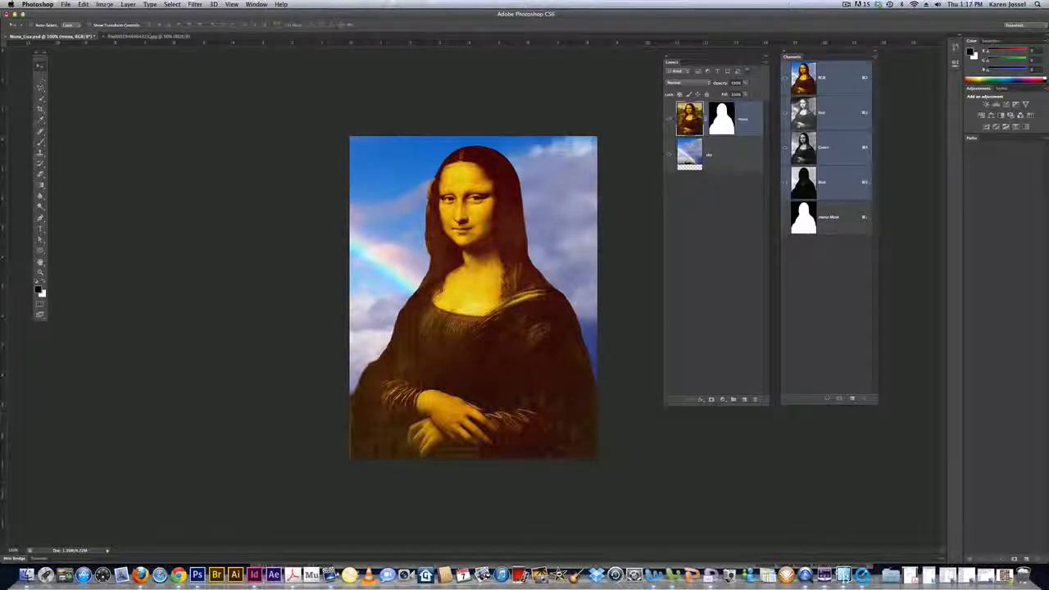
pyautogui.click(708, 401)
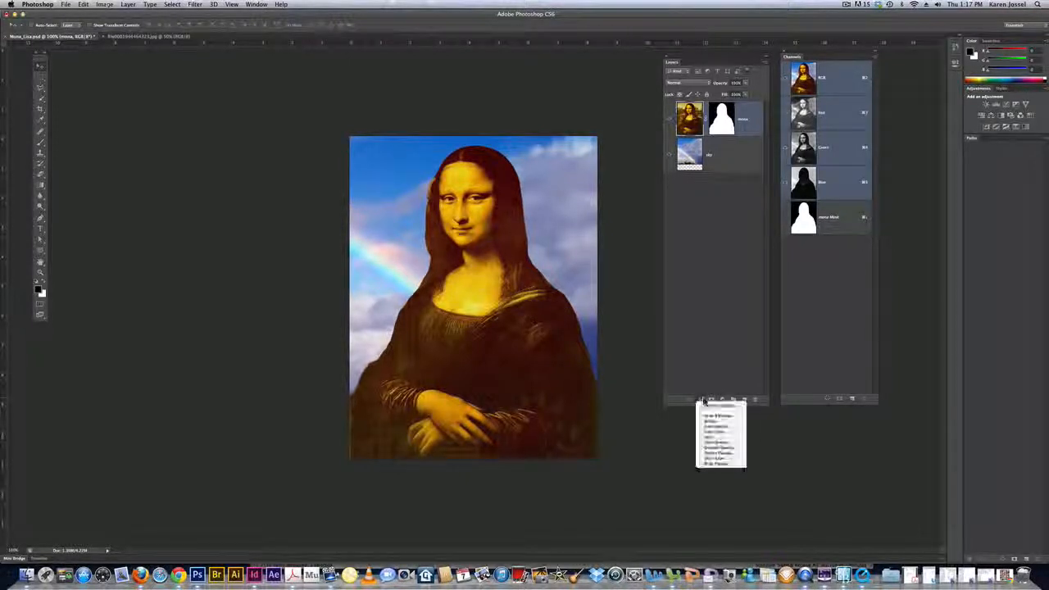
pyautogui.click(719, 464)
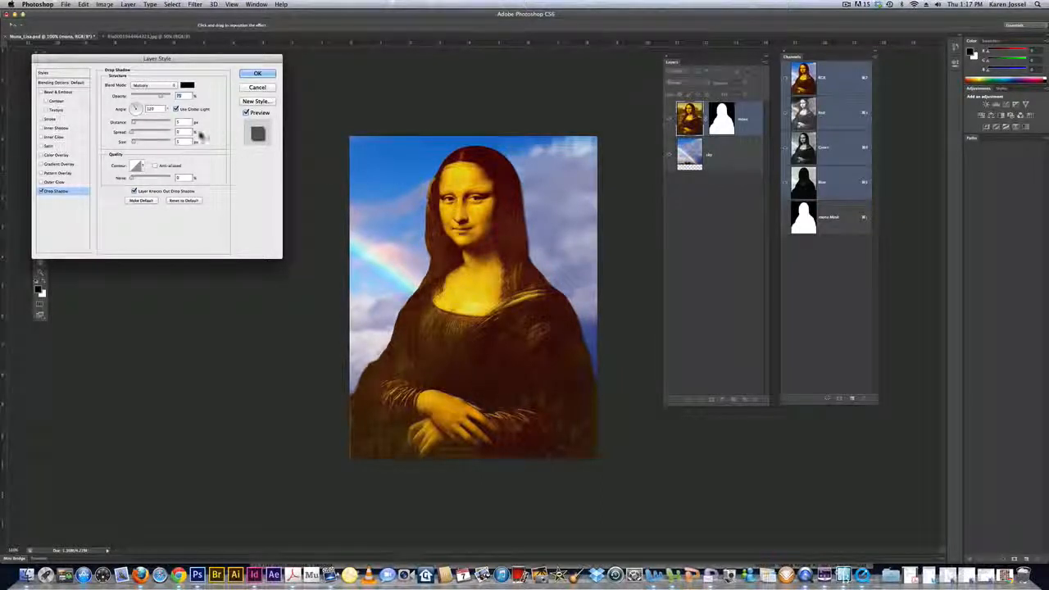
pyautogui.moveTo(133, 122); pyautogui.dragTo(139, 145)
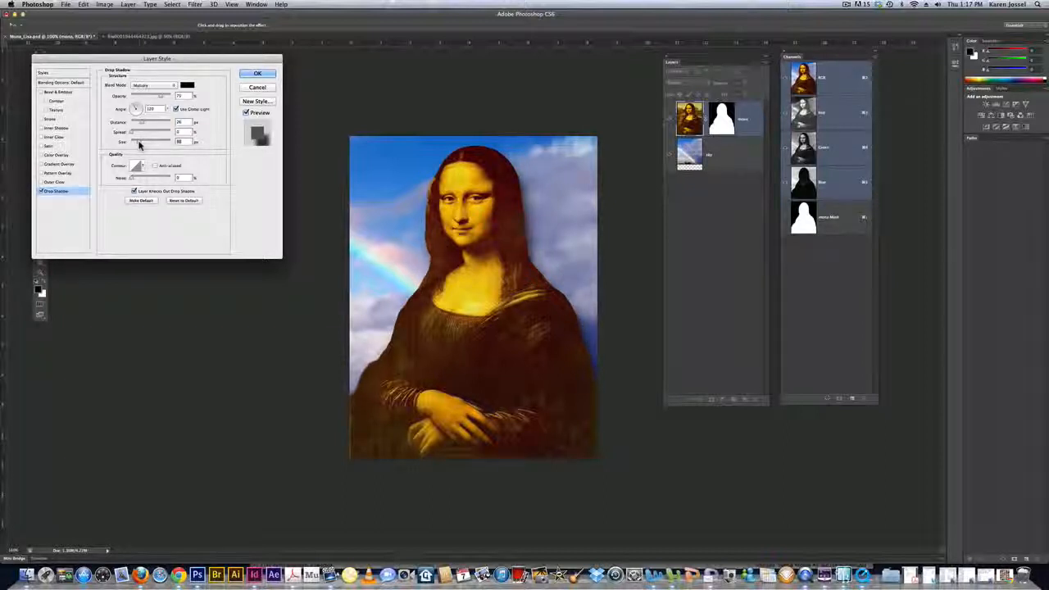
pyautogui.click(255, 74)
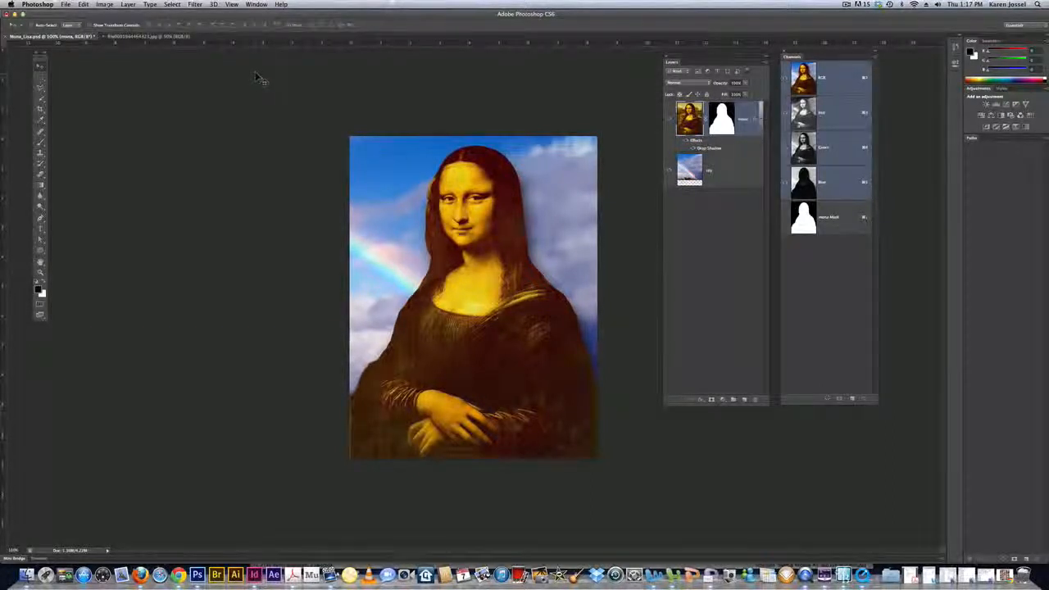
# - Save the document as a new Photoshop file with layers kept, adding the author's full name before Mona_Lisa.psd in the file name
pyautogui.click(66, 5)
pyautogui.click(79, 105)
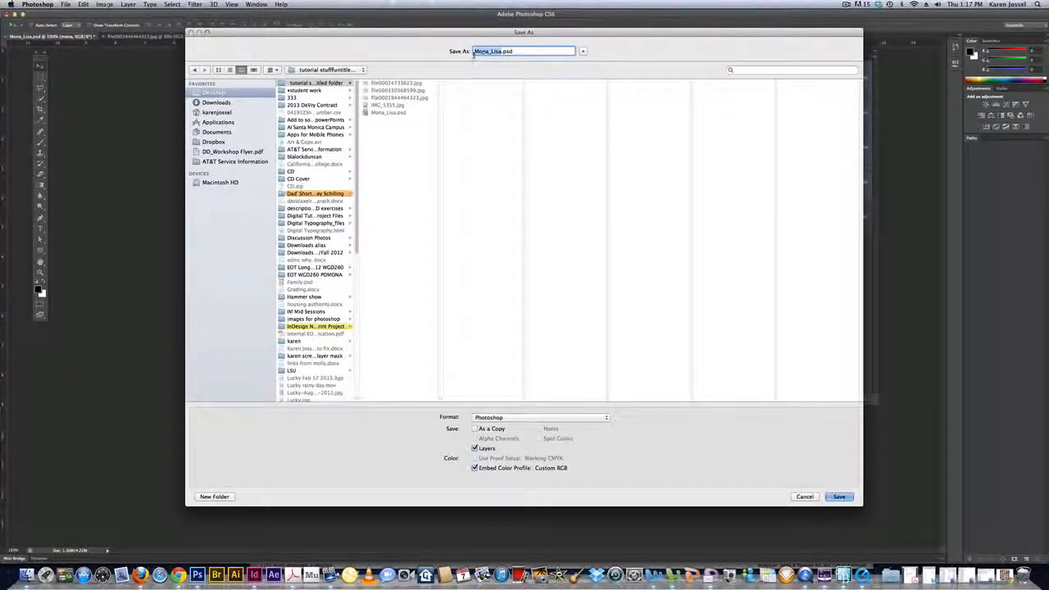
pyautogui.click(474, 52)
pyautogui.write('Karen ')
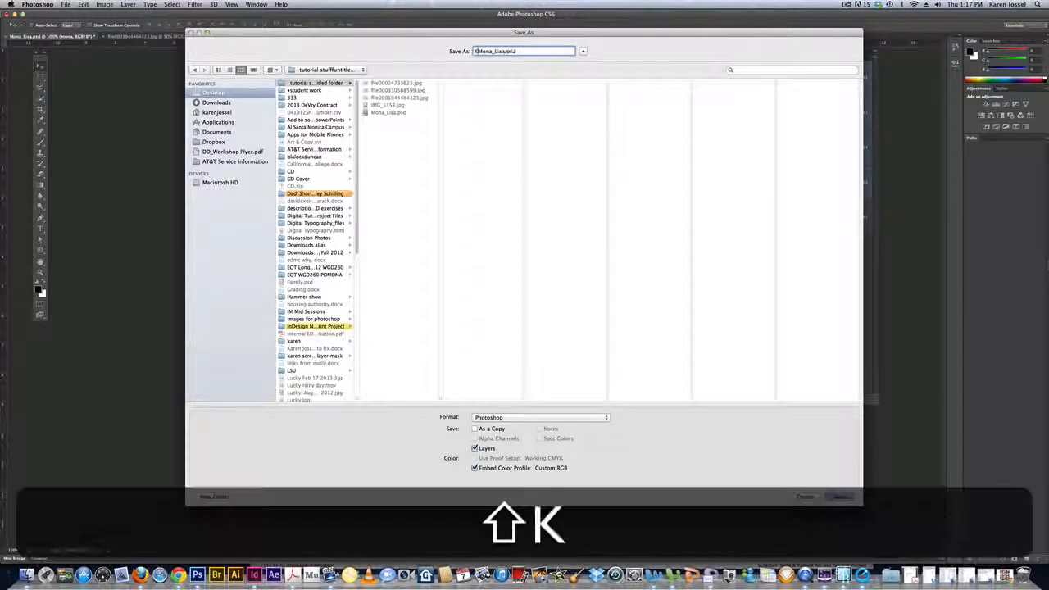
pyautogui.write('Jossel')
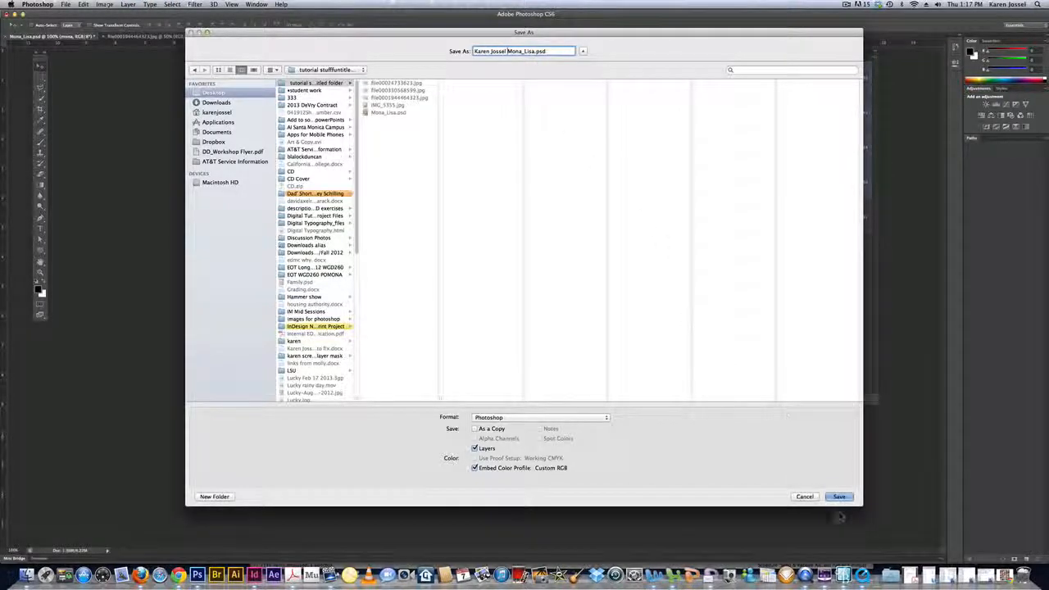
pyautogui.click(837, 496)
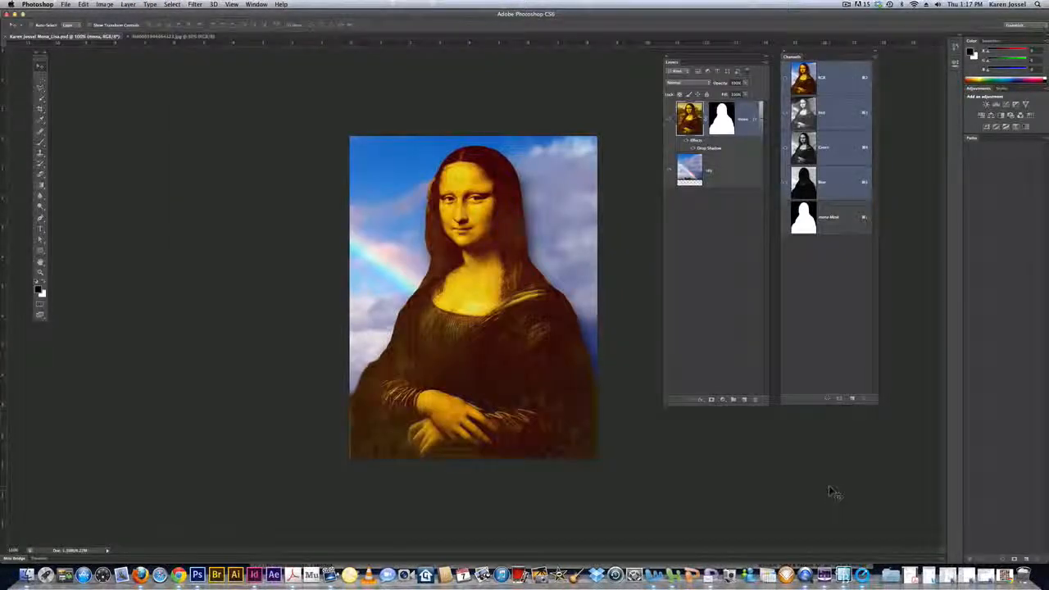